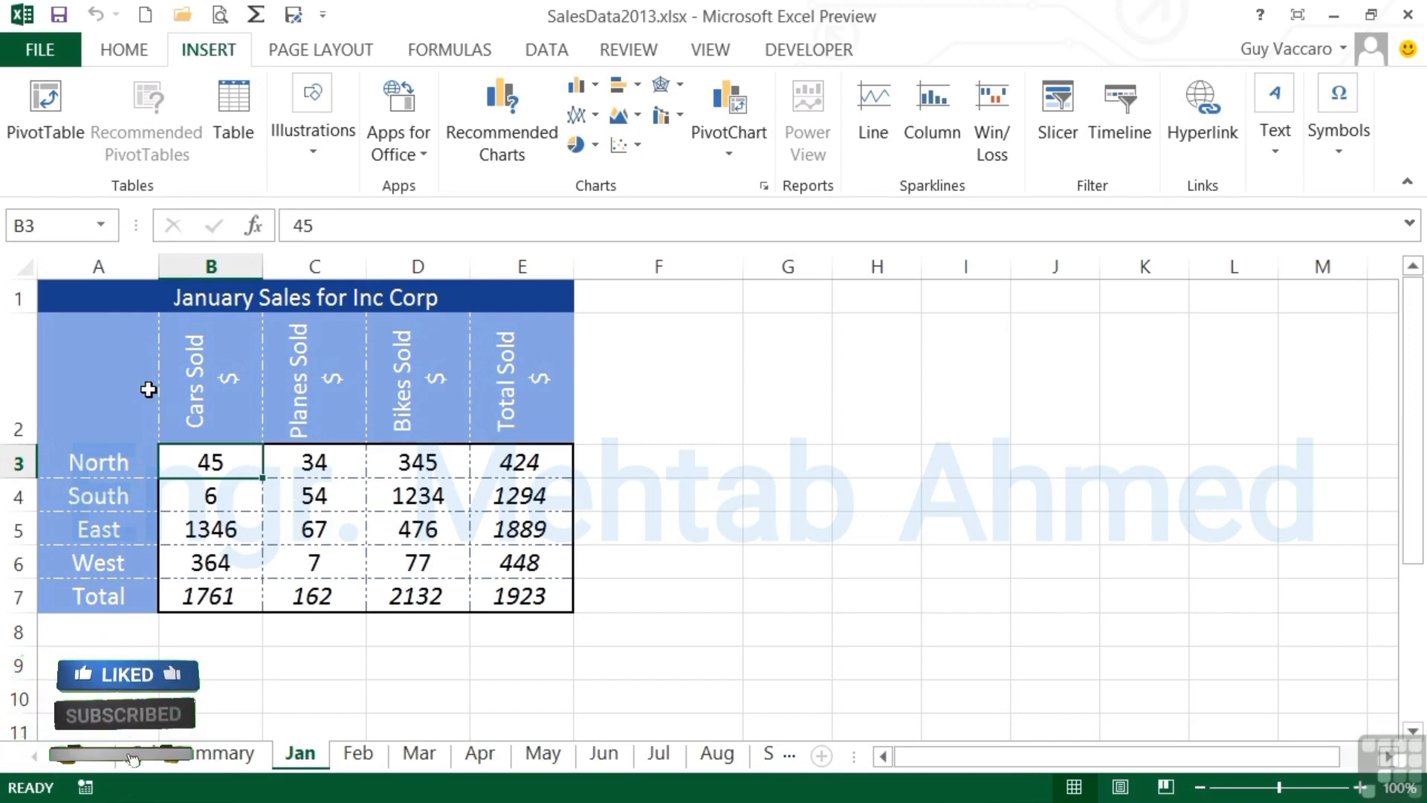
# Select the January sales range A2:D6 and bring up the recommended charts for it.
pyautogui.moveTo(147, 392); pyautogui.dragTo(409, 562)
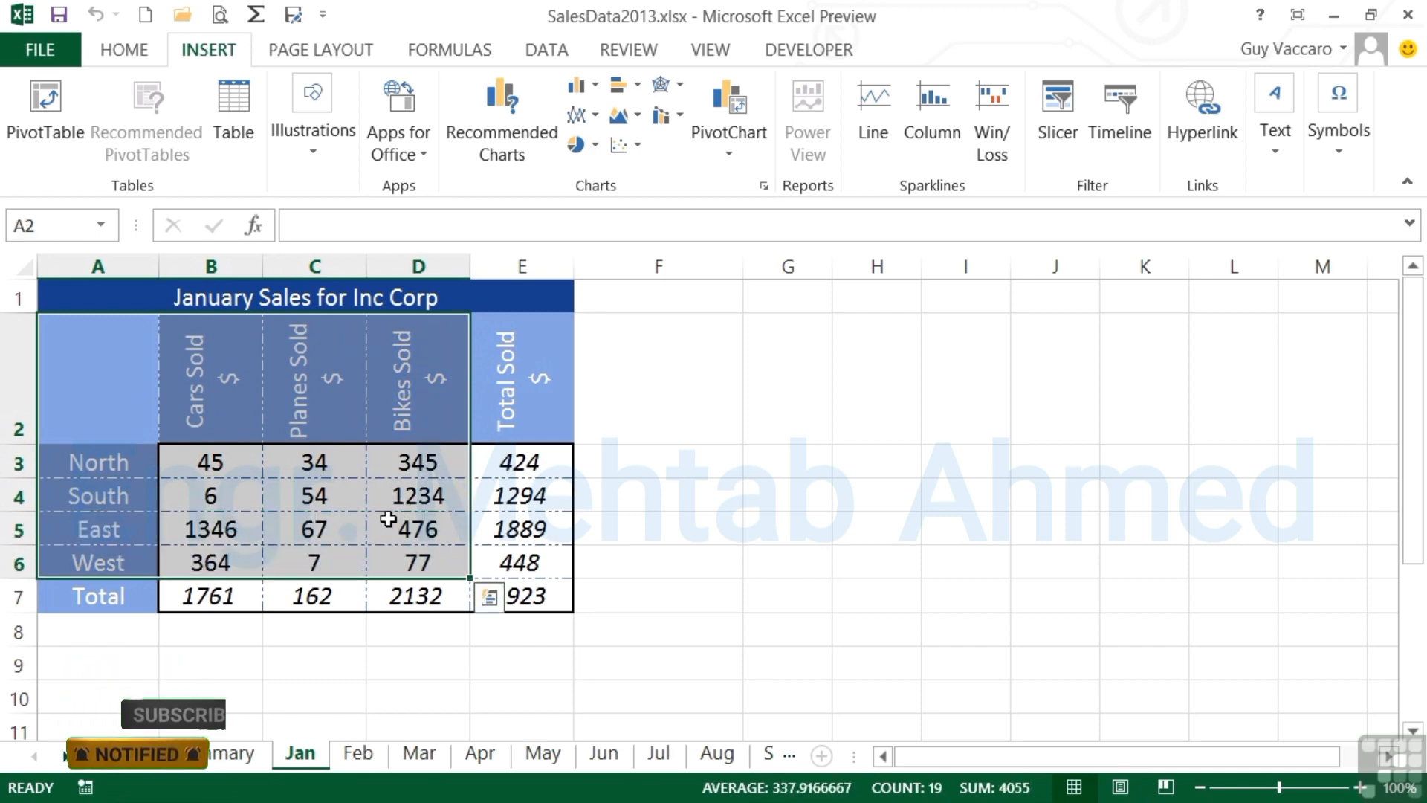
pyautogui.click(513, 141)
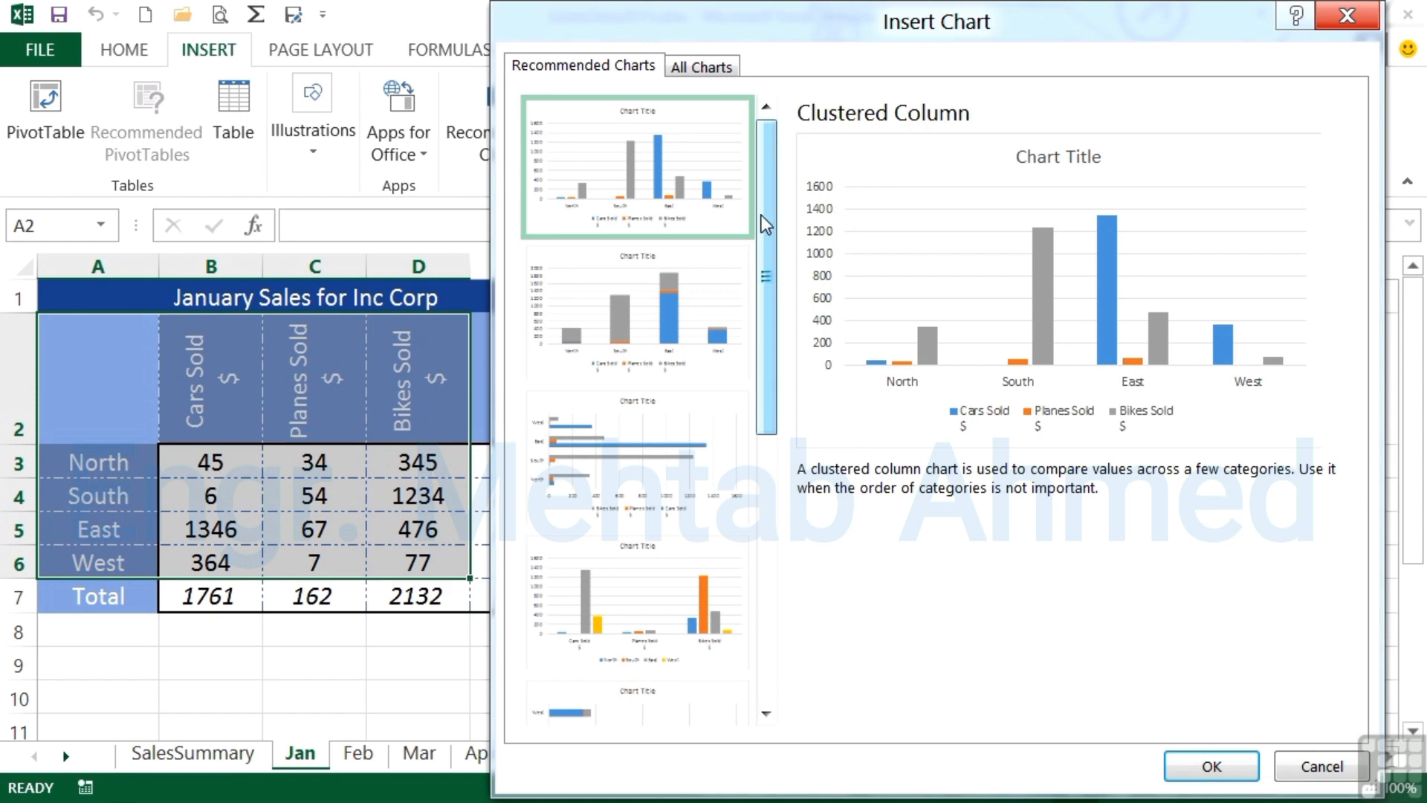
# Preview the recommended column, bar, bubble and 100% stacked column charts for the January data and compare their descriptions.
pyautogui.click(632, 288)
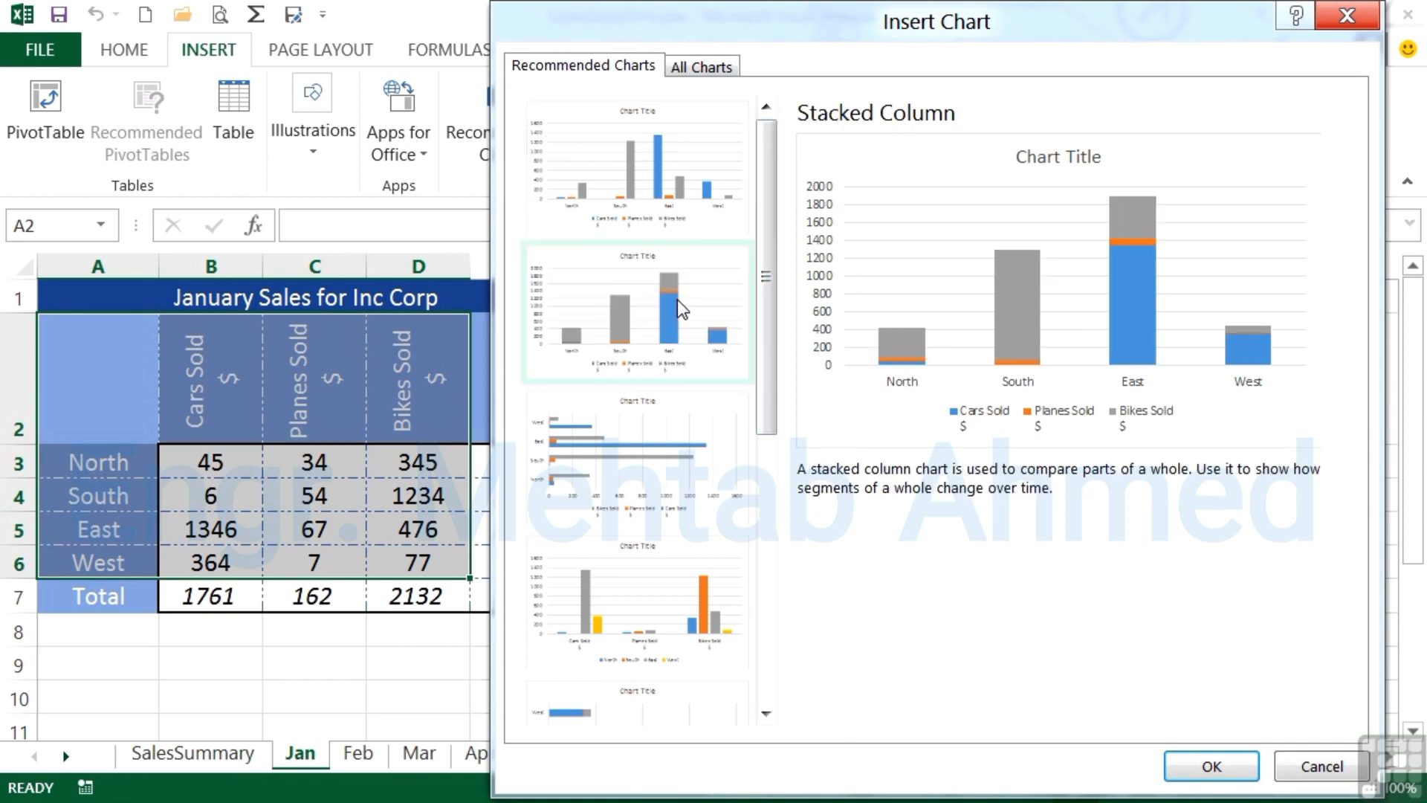
pyautogui.click(635, 434)
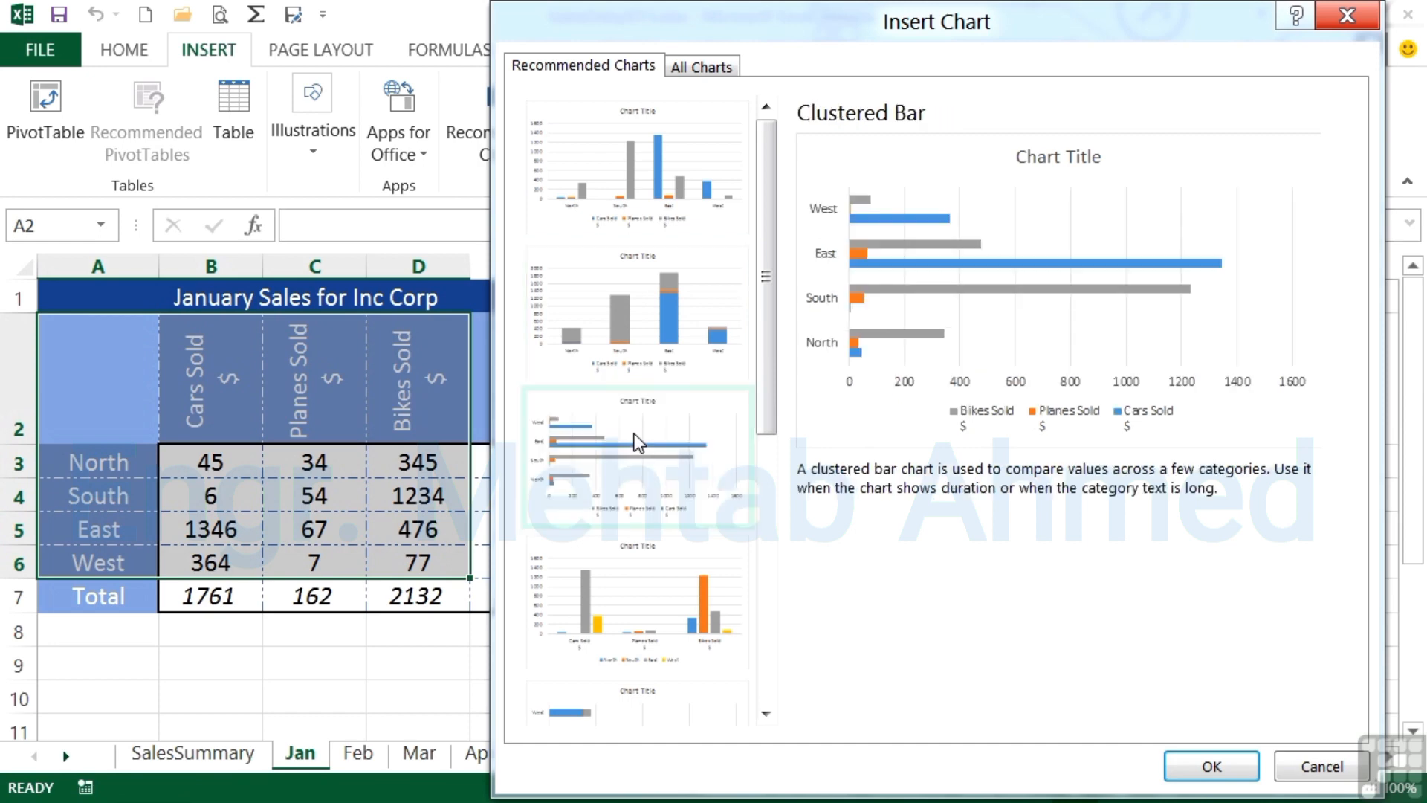
pyautogui.click(657, 324)
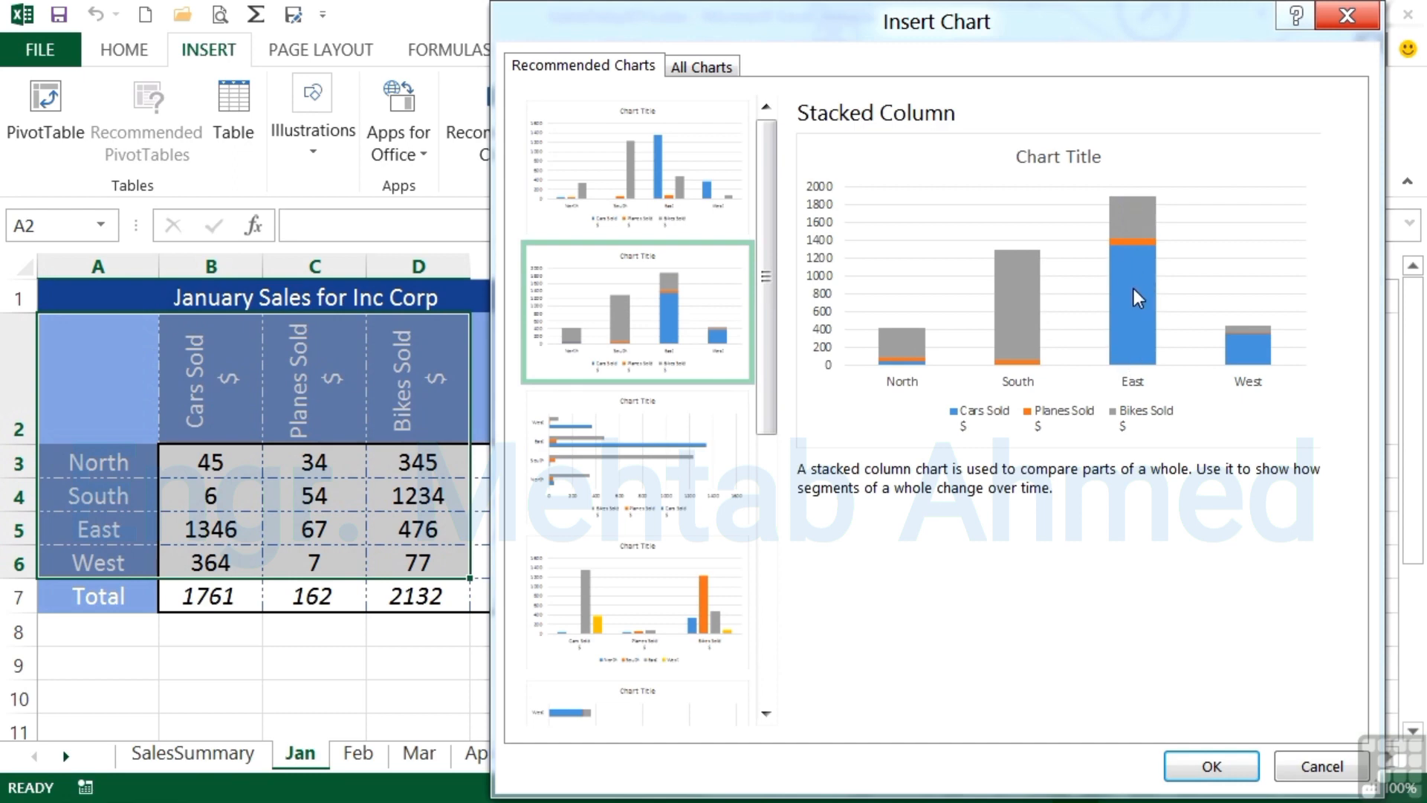
pyautogui.click(645, 554)
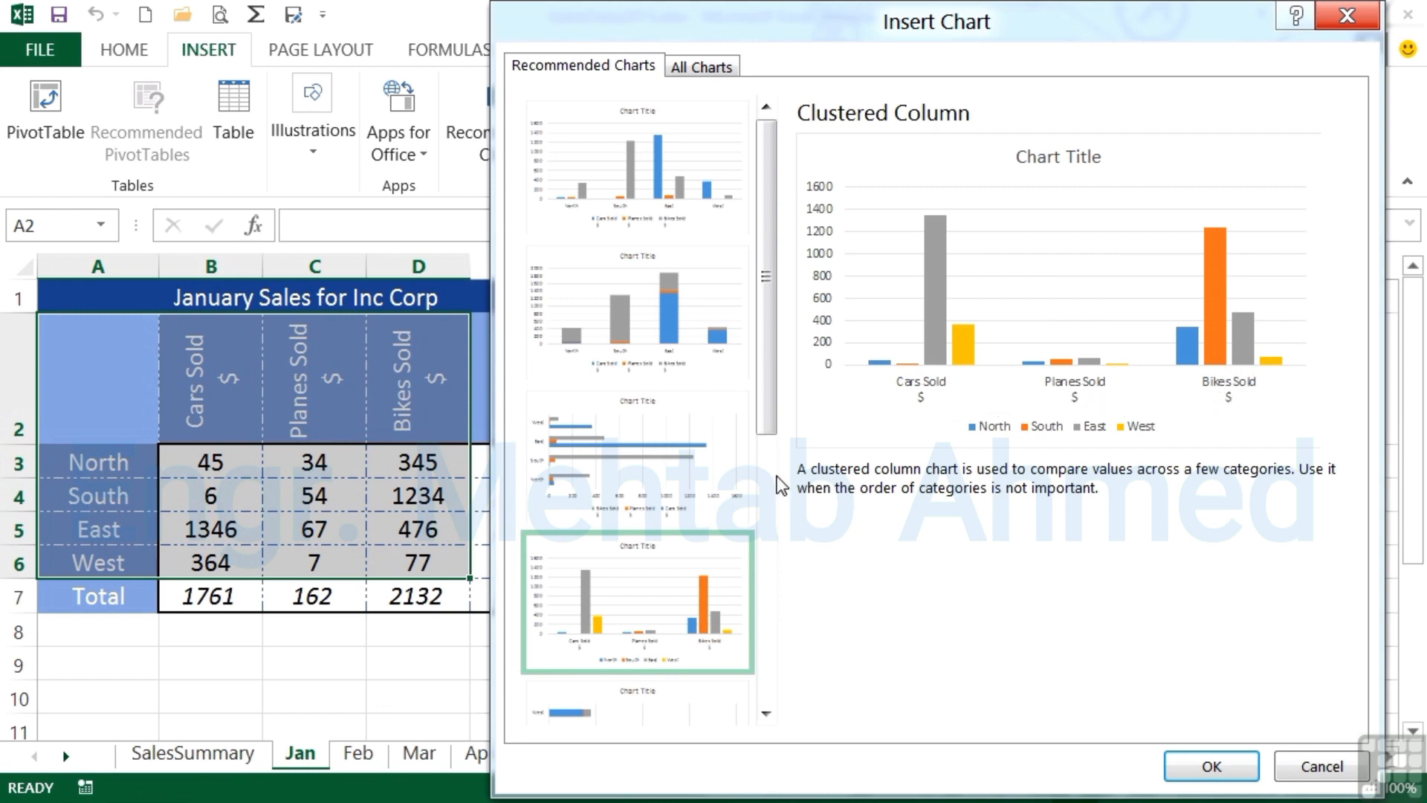
pyautogui.scroll(-3, 777, 502)
pyautogui.click(657, 426)
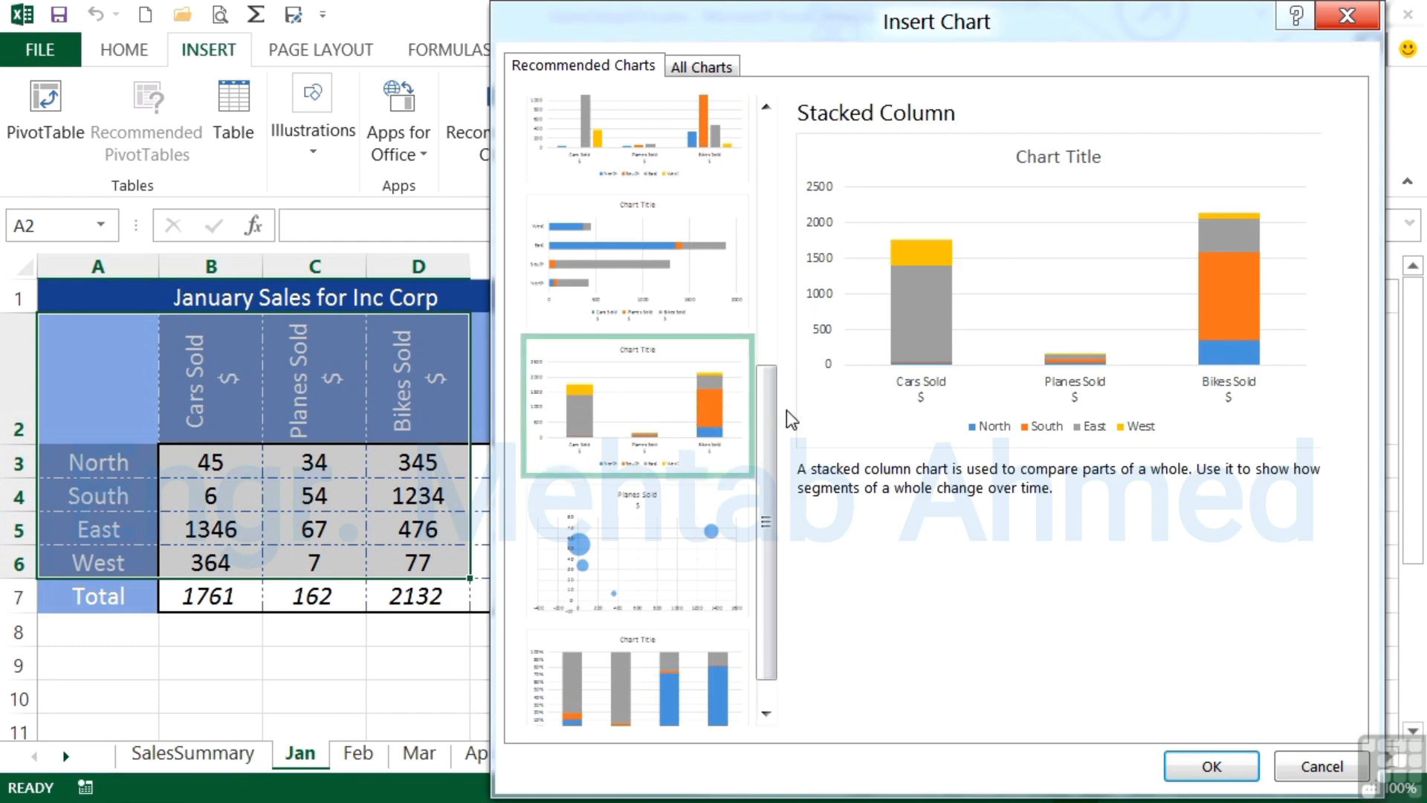
pyautogui.click(657, 546)
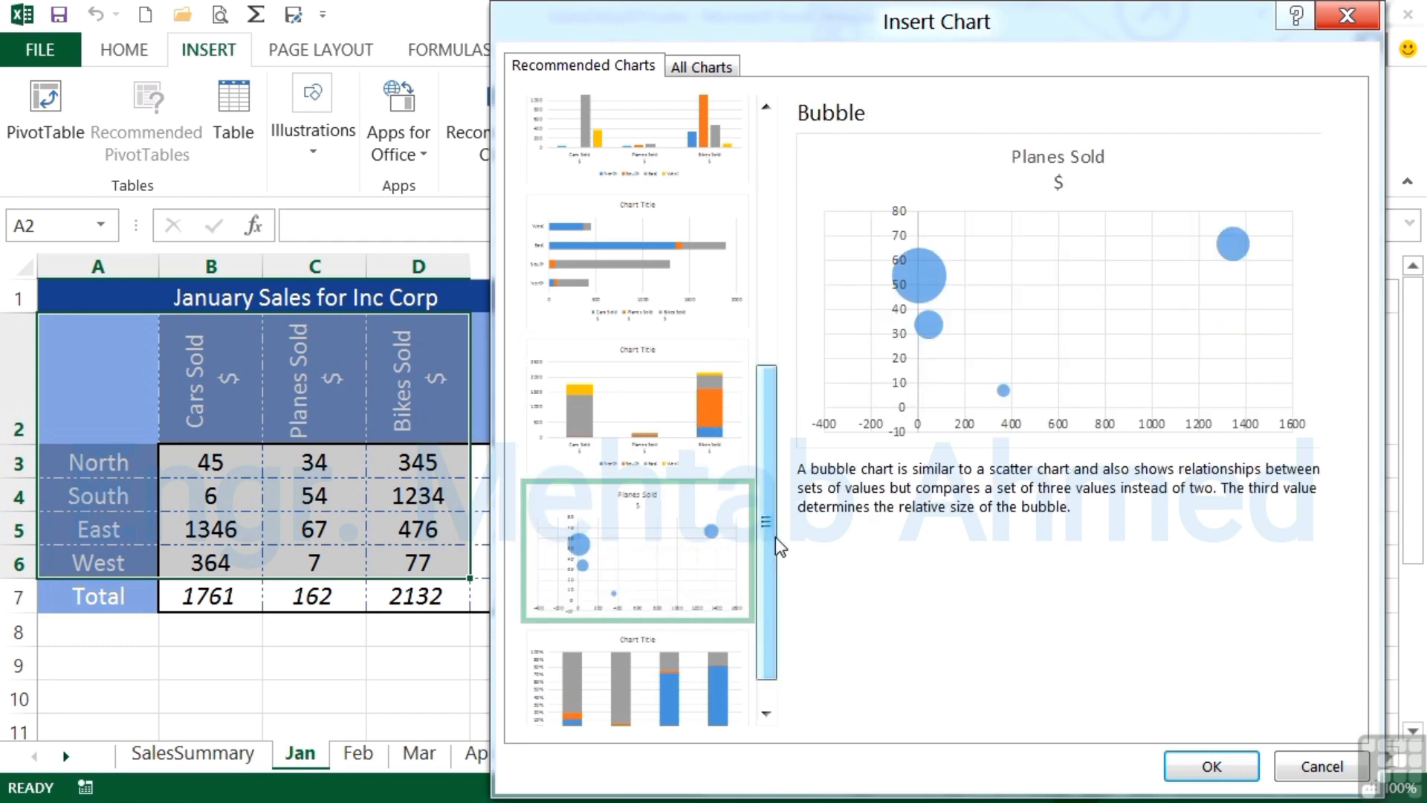
pyautogui.moveTo(768, 502); pyautogui.dragTo(768, 541)
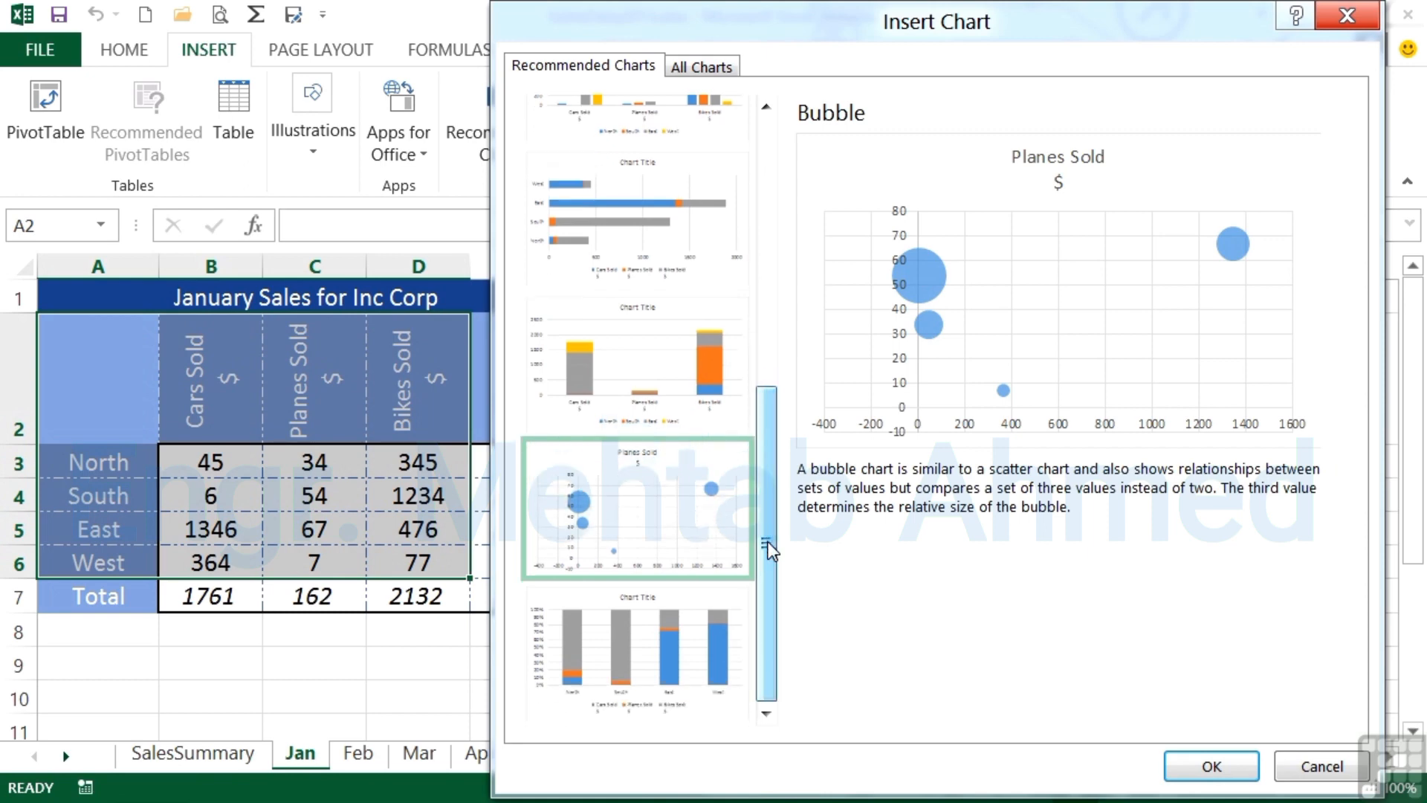
pyautogui.click(678, 648)
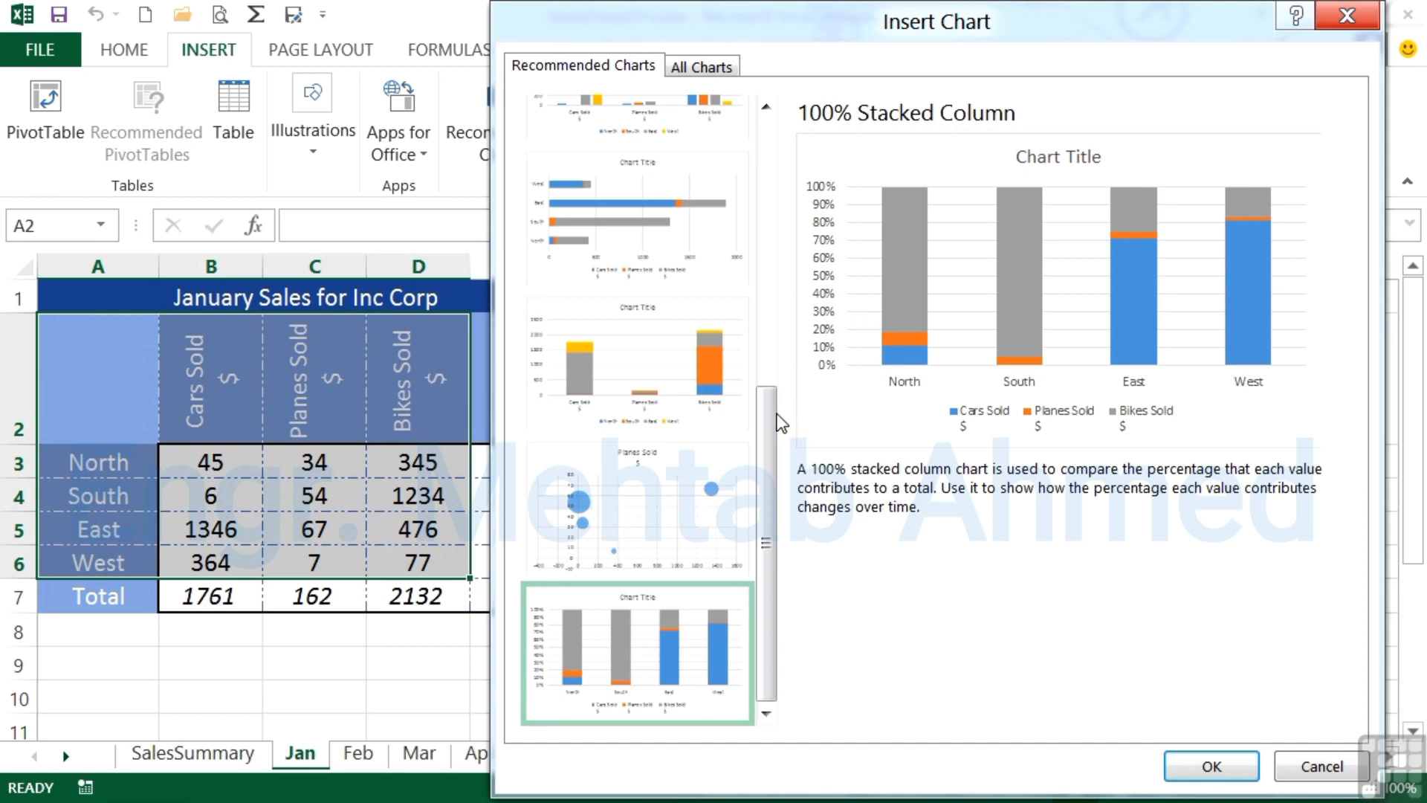
pyautogui.moveTo(768, 404); pyautogui.dragTo(780, 145)
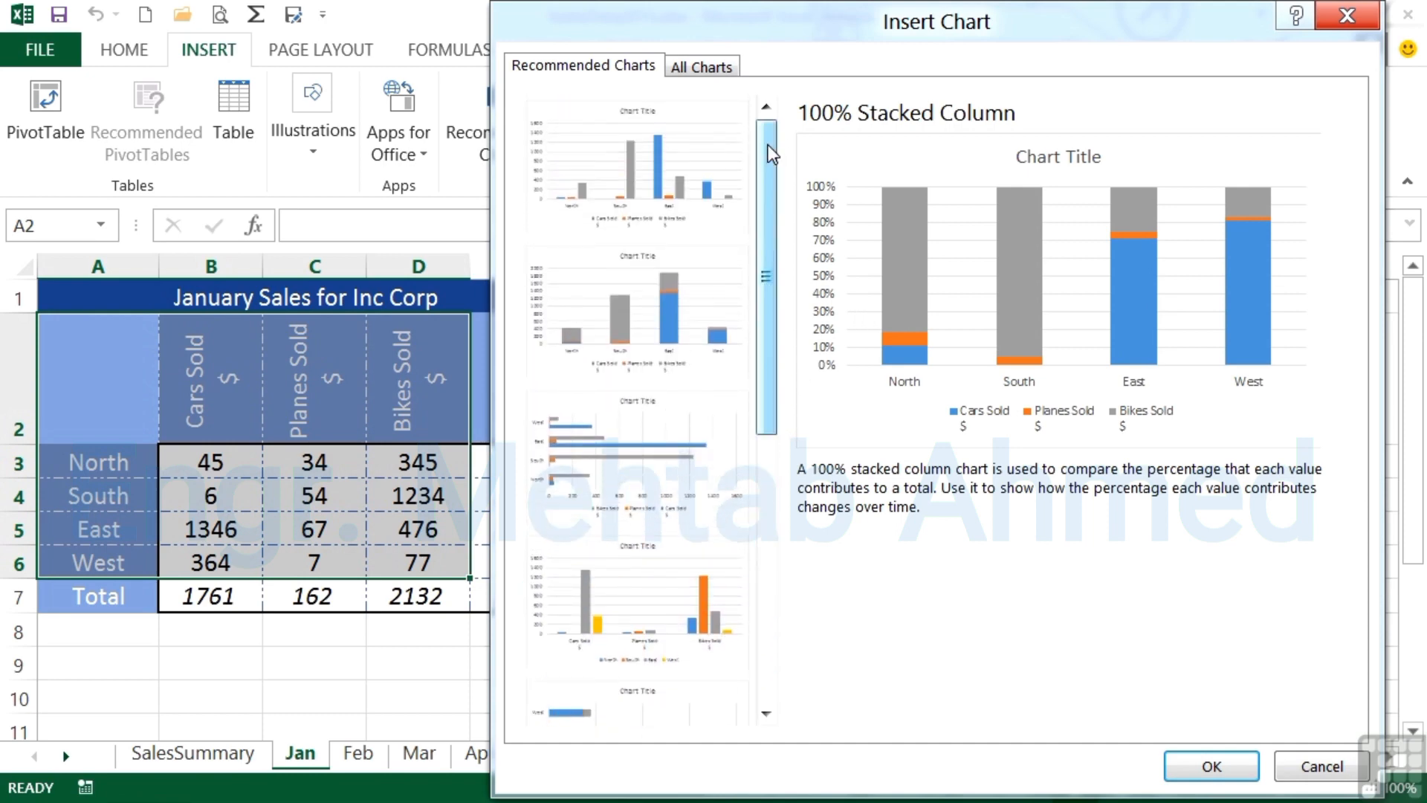
# Insert the recommended Clustered Column chart with the regions as categories and move it beside the January table, clear of the data.
pyautogui.click(650, 162)
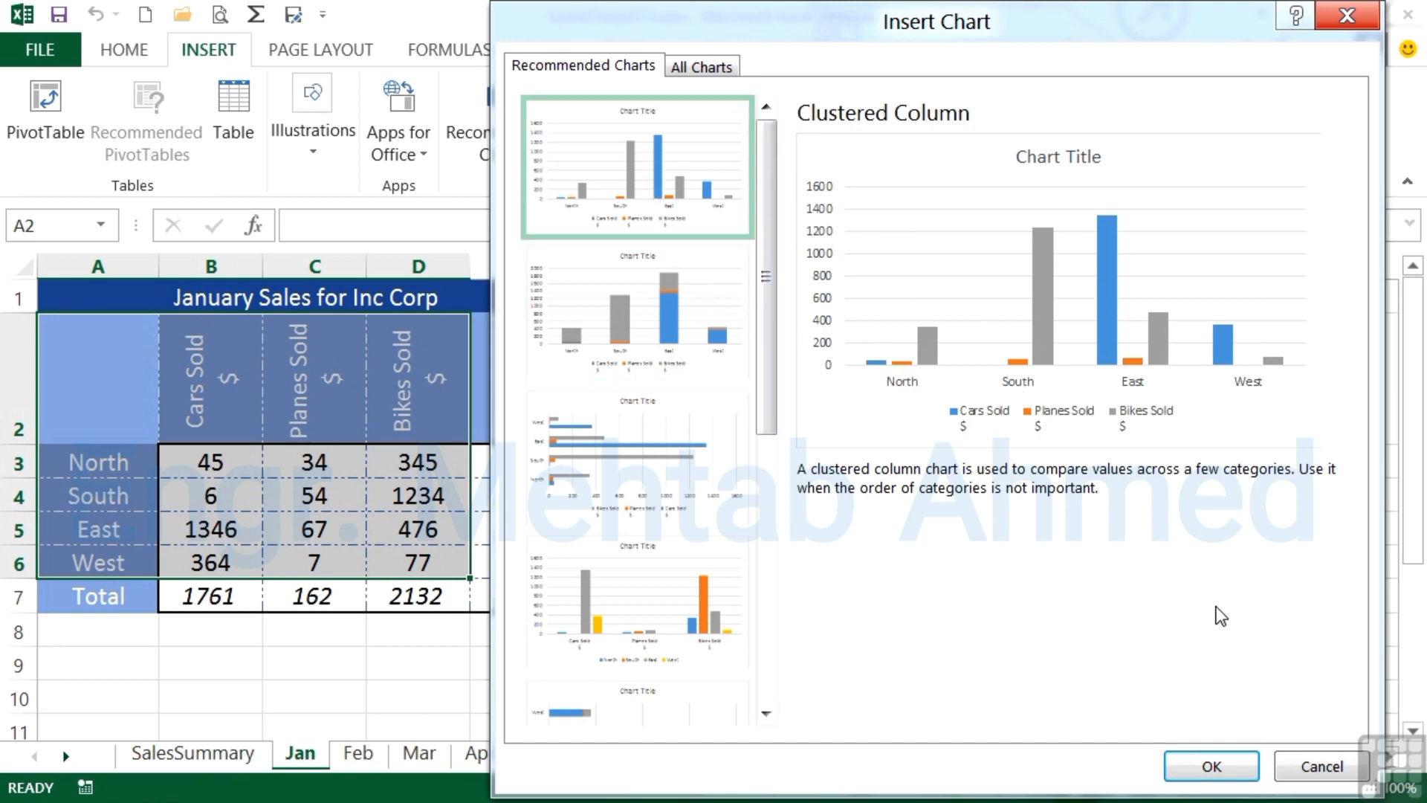
pyautogui.click(1210, 768)
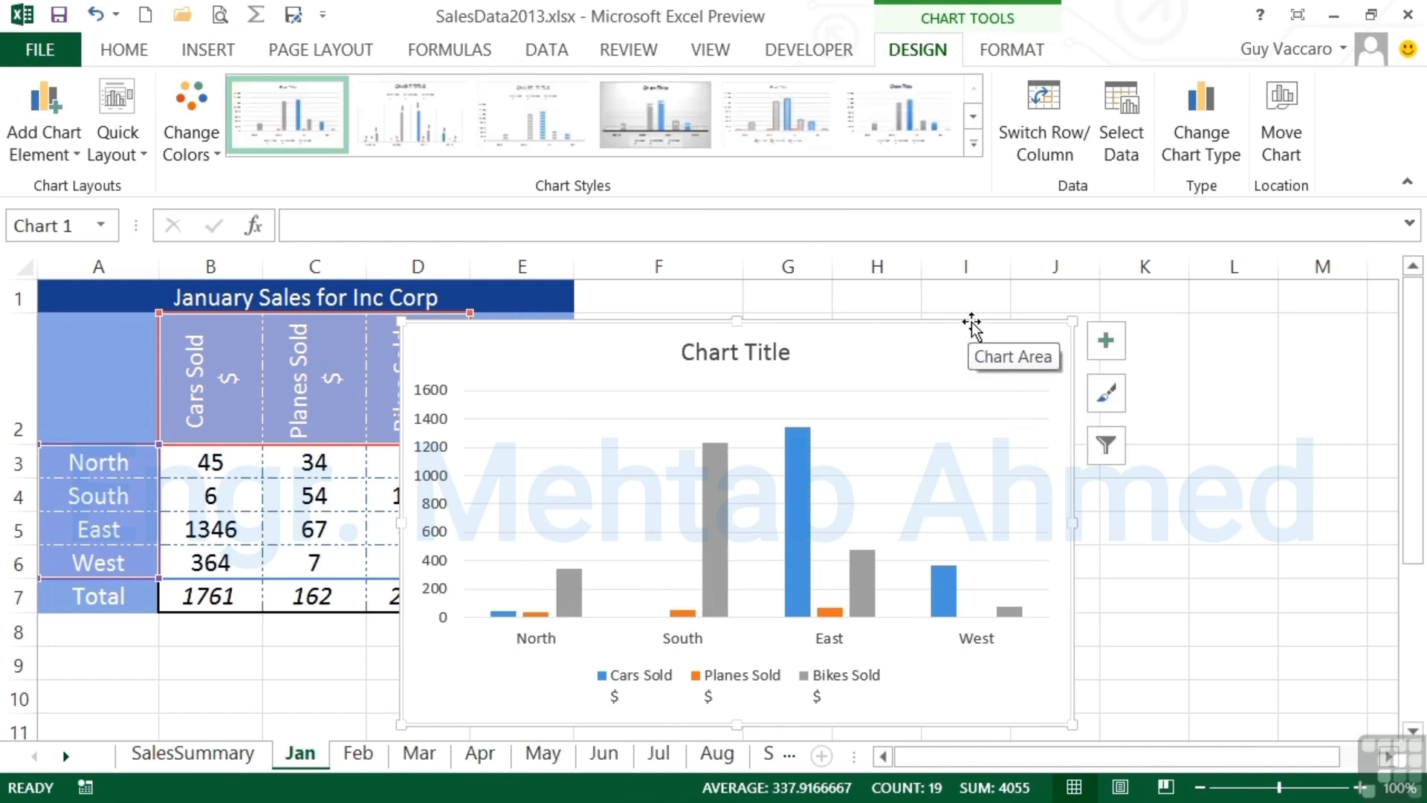
pyautogui.moveTo(971, 327); pyautogui.dragTo(1210, 287)
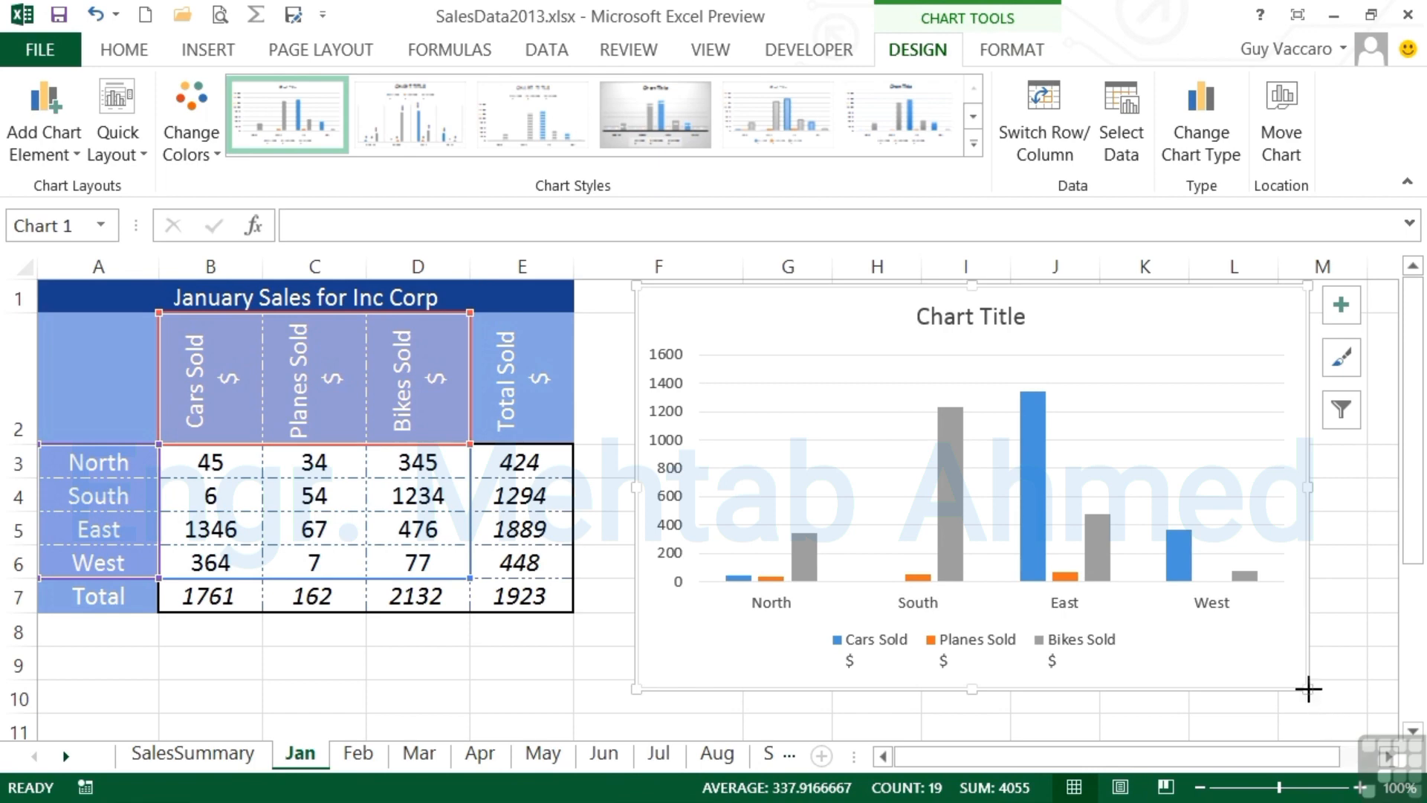
# Resize the January chart to span columns F to M and reach down to row 11.
pyautogui.moveTo(1306, 685); pyautogui.dragTo(1163, 572)
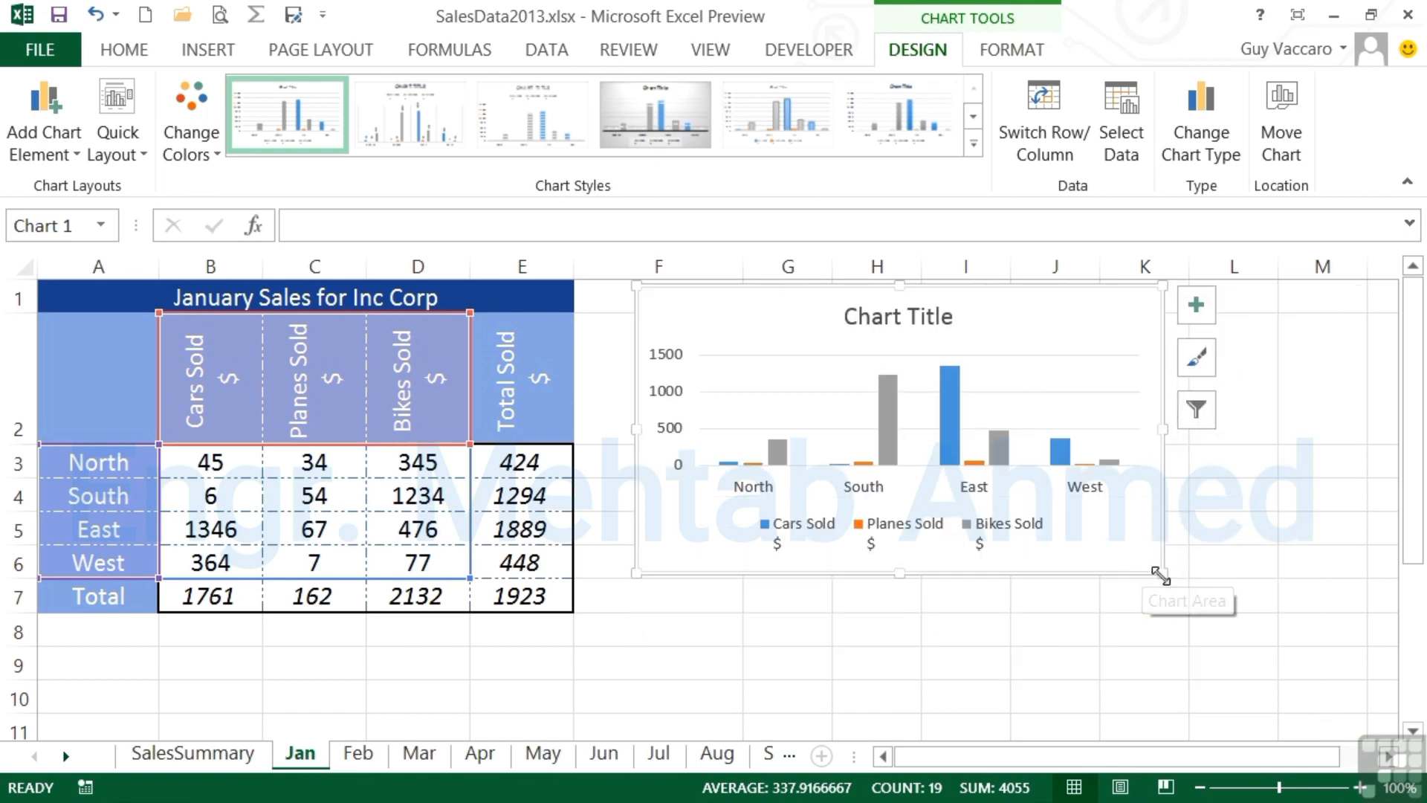
pyautogui.moveTo(899, 577); pyautogui.dragTo(896, 688)
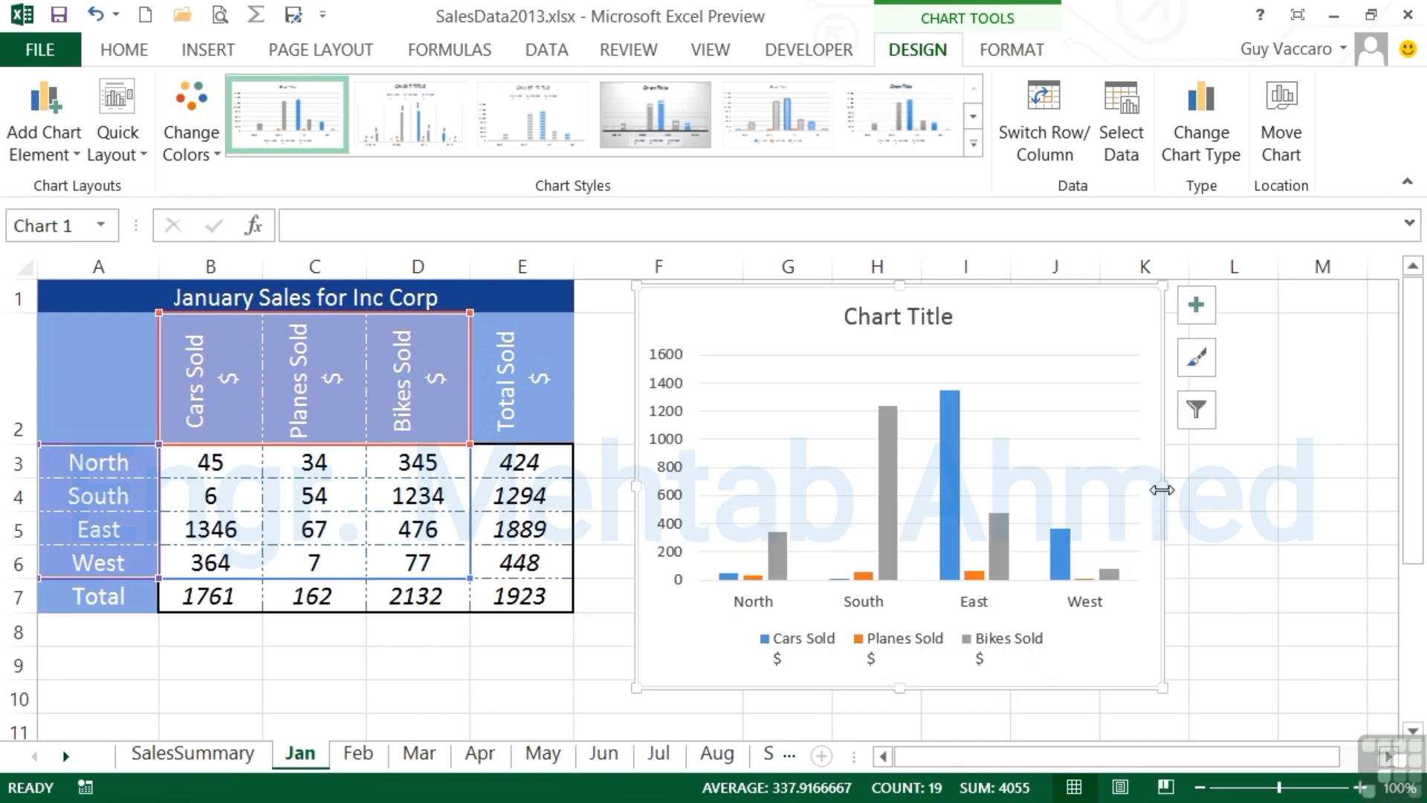
pyautogui.moveTo(901, 690); pyautogui.dragTo(901, 718)
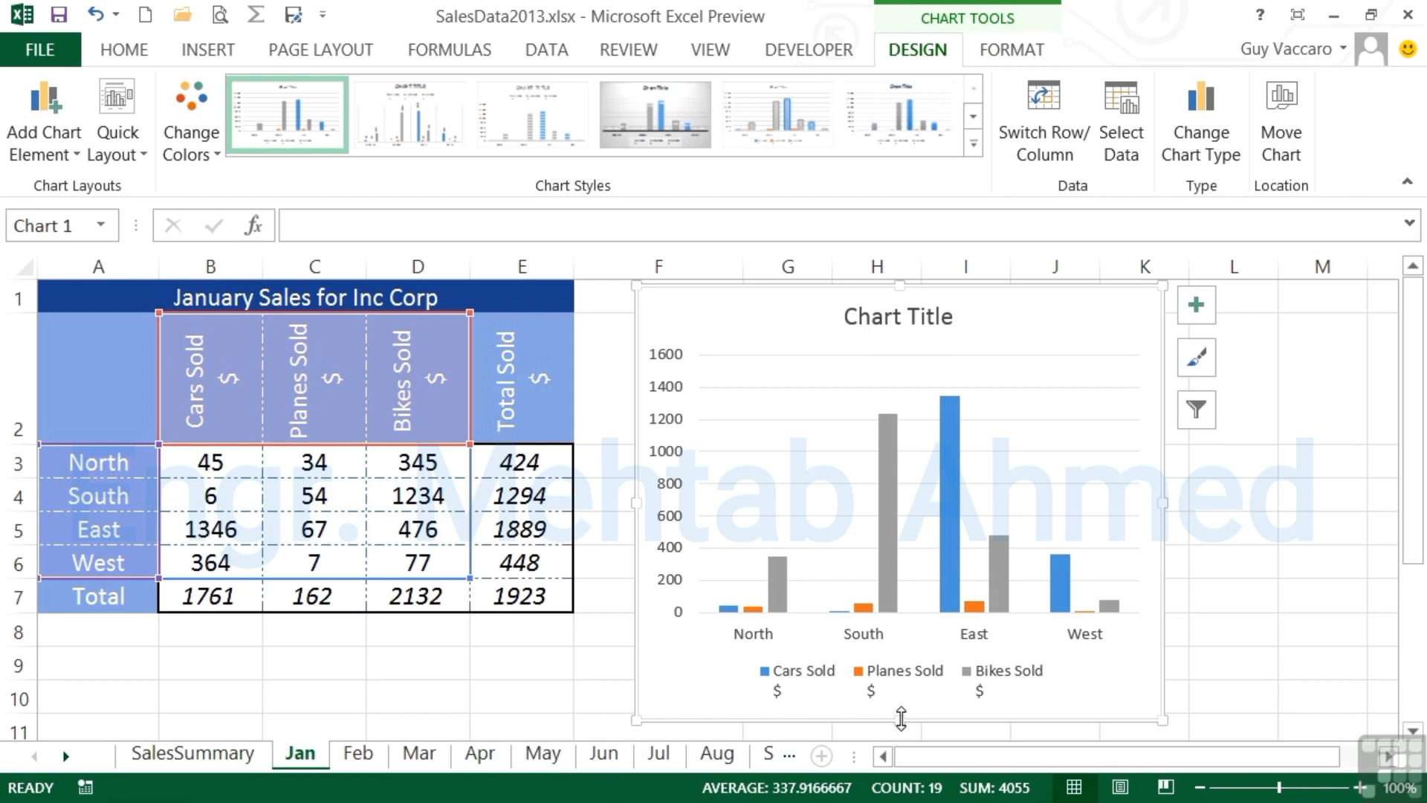
pyautogui.moveTo(901, 718); pyautogui.dragTo(901, 732)
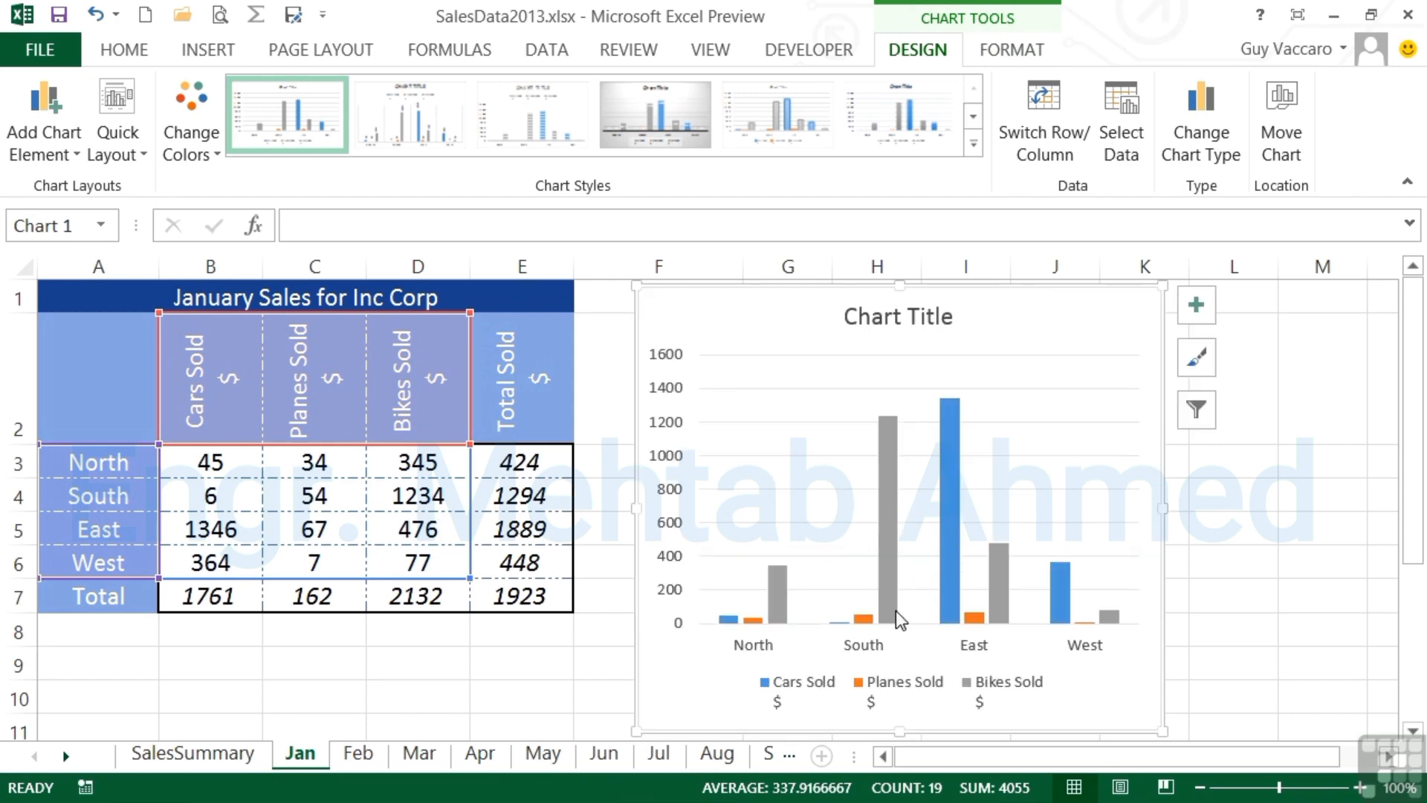
pyautogui.moveTo(1163, 509); pyautogui.dragTo(1349, 510)
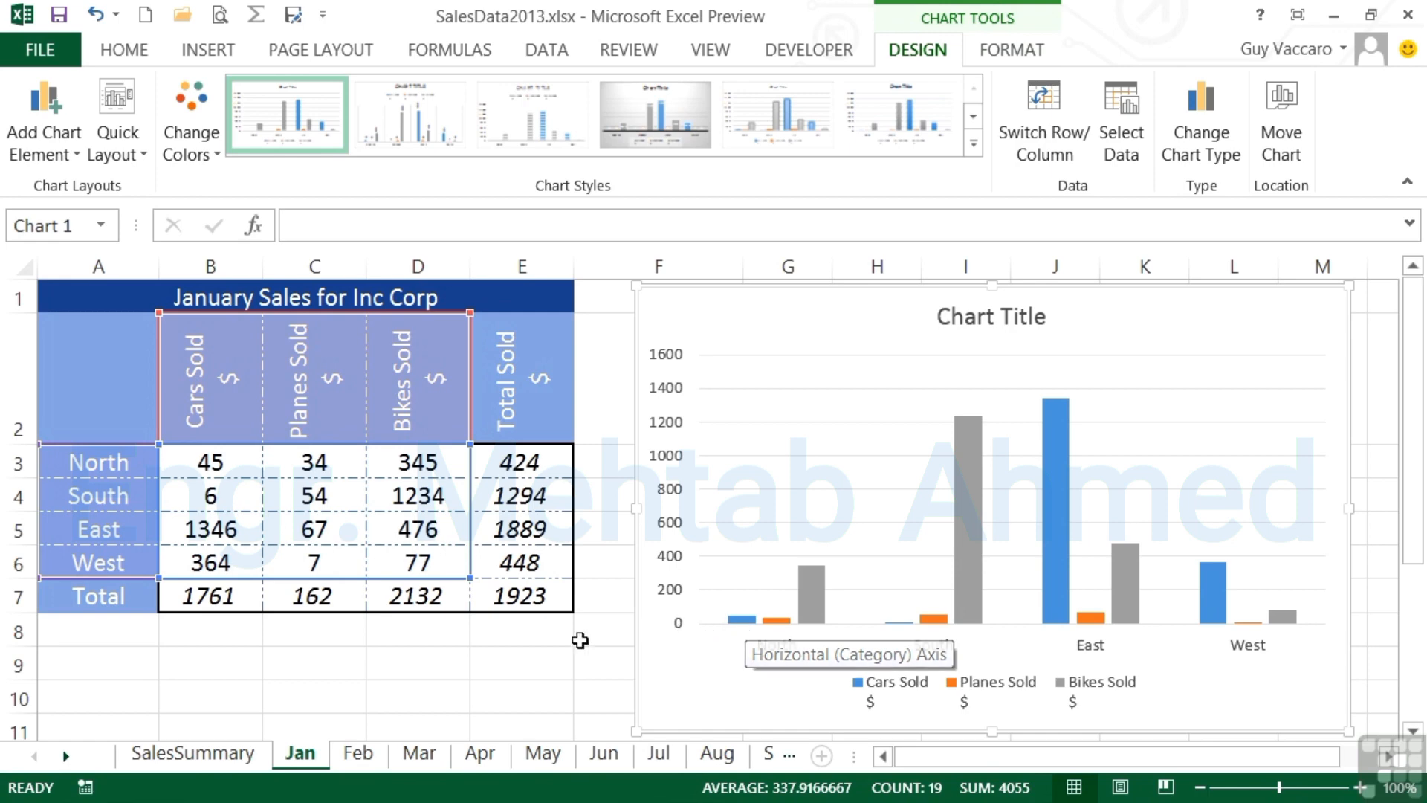
# On the Feb sheet, bring up the recommended charts with only cell B3 selected.
pyautogui.click(360, 760)
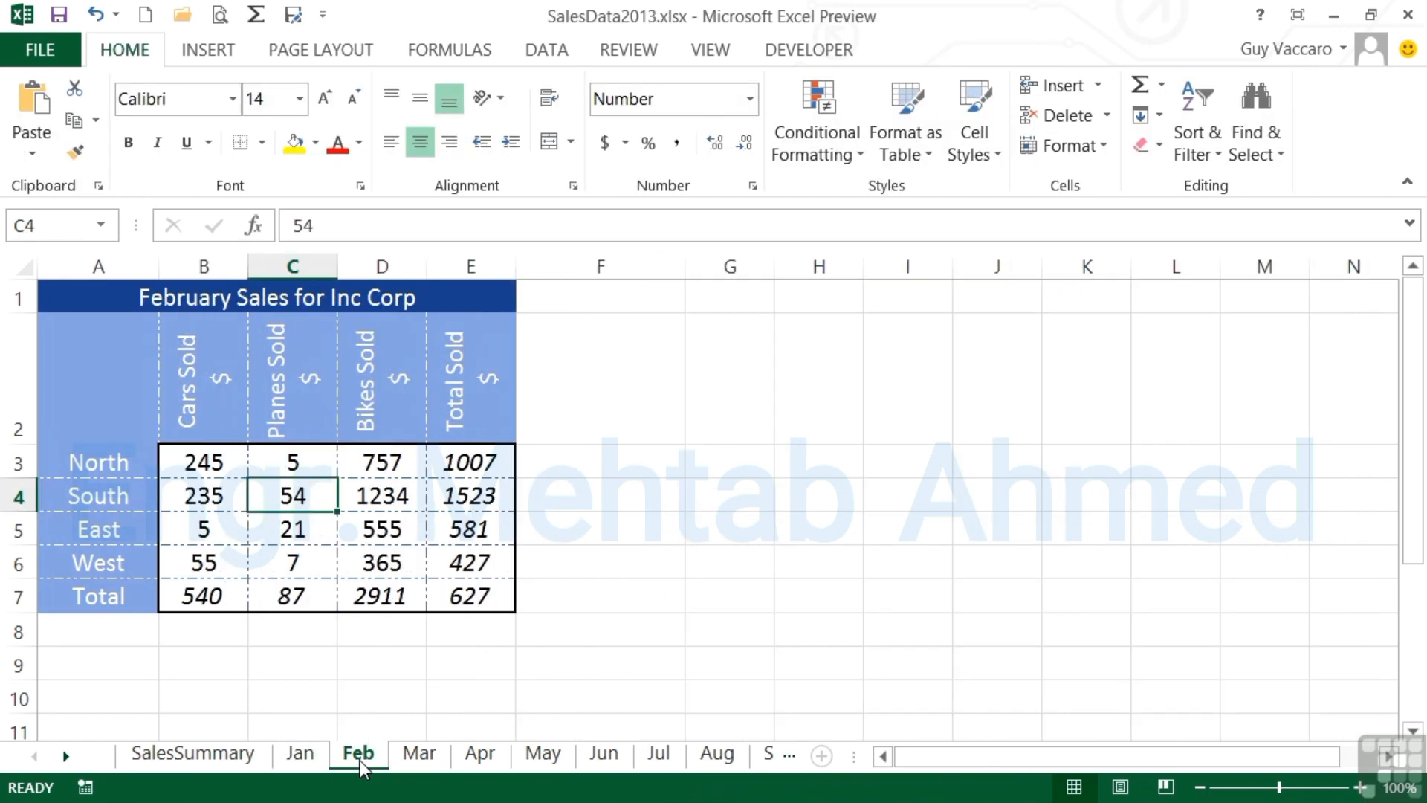
pyautogui.click(217, 467)
pyautogui.click(236, 53)
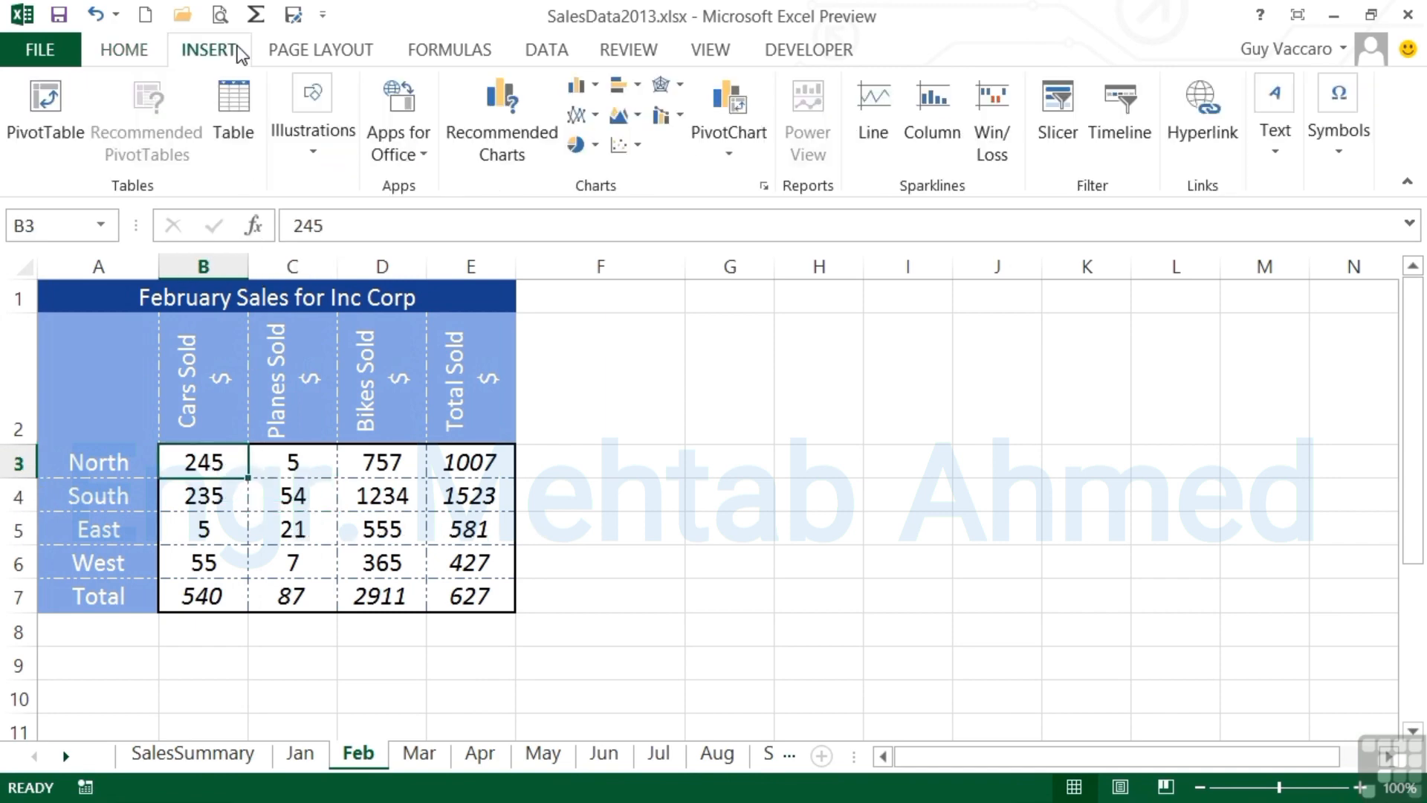
pyautogui.click(501, 142)
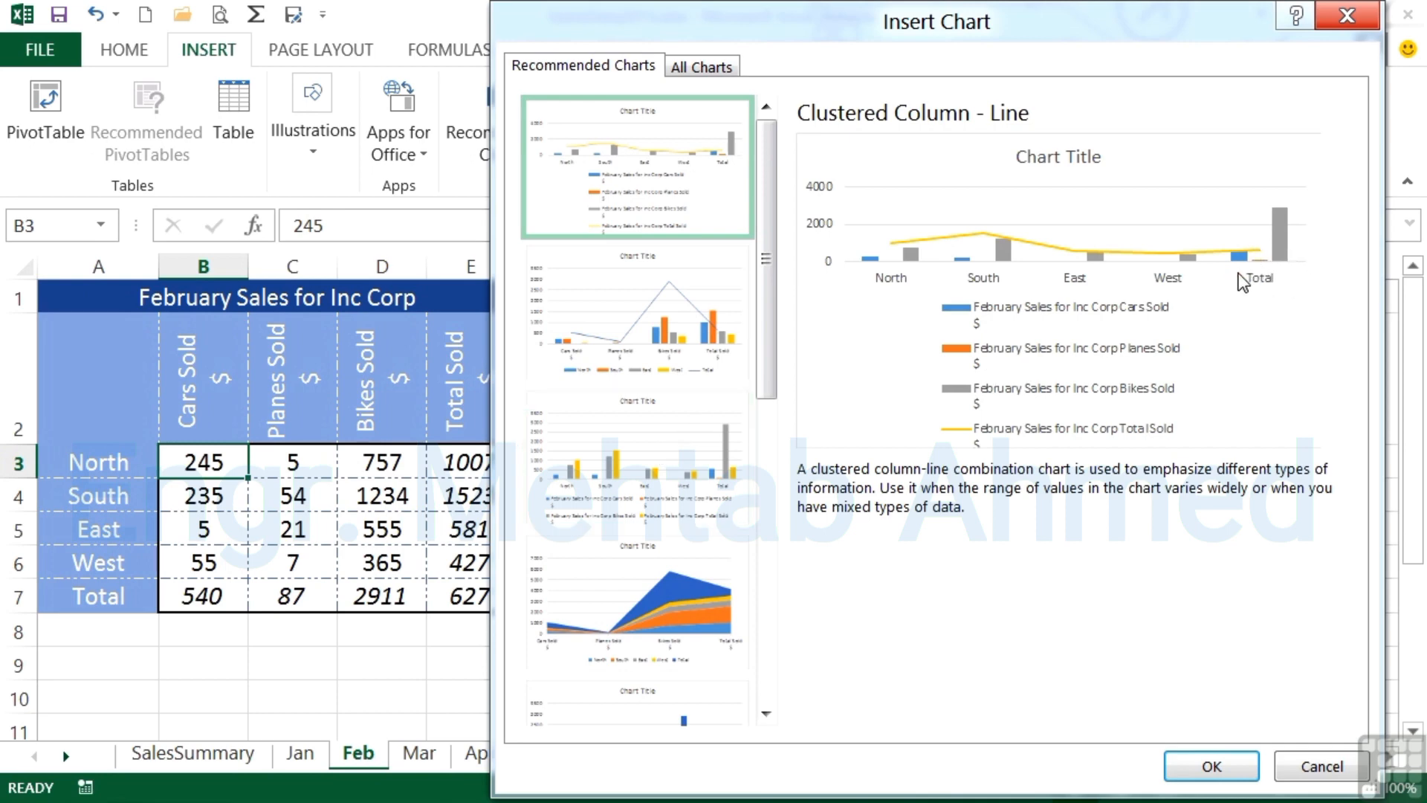
# Preview the recommended Clustered Column - Line, Stacked Area, Clustered Bar and Line charts, and close the dialog without inserting one.
pyautogui.click(676, 297)
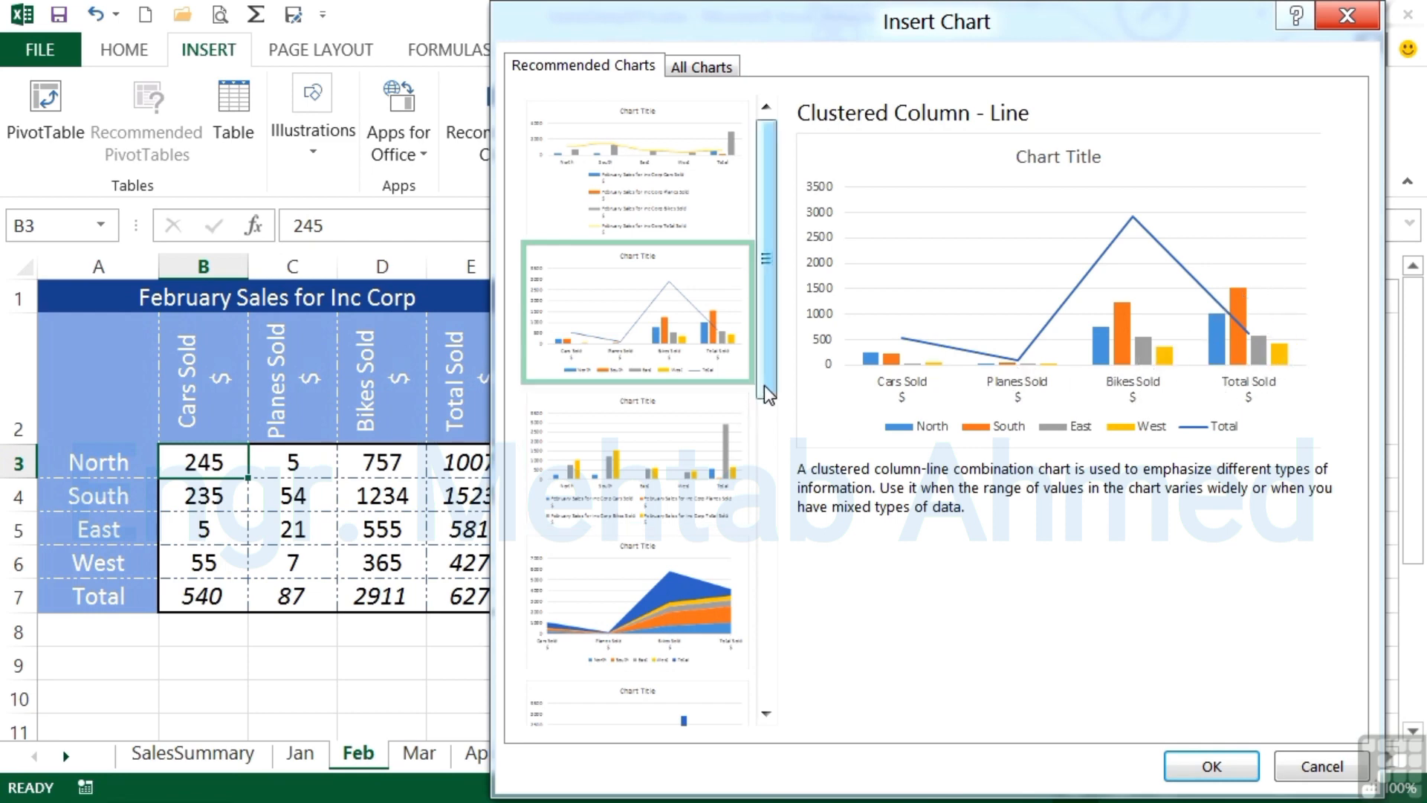
pyautogui.moveTo(767, 385); pyautogui.dragTo(765, 454)
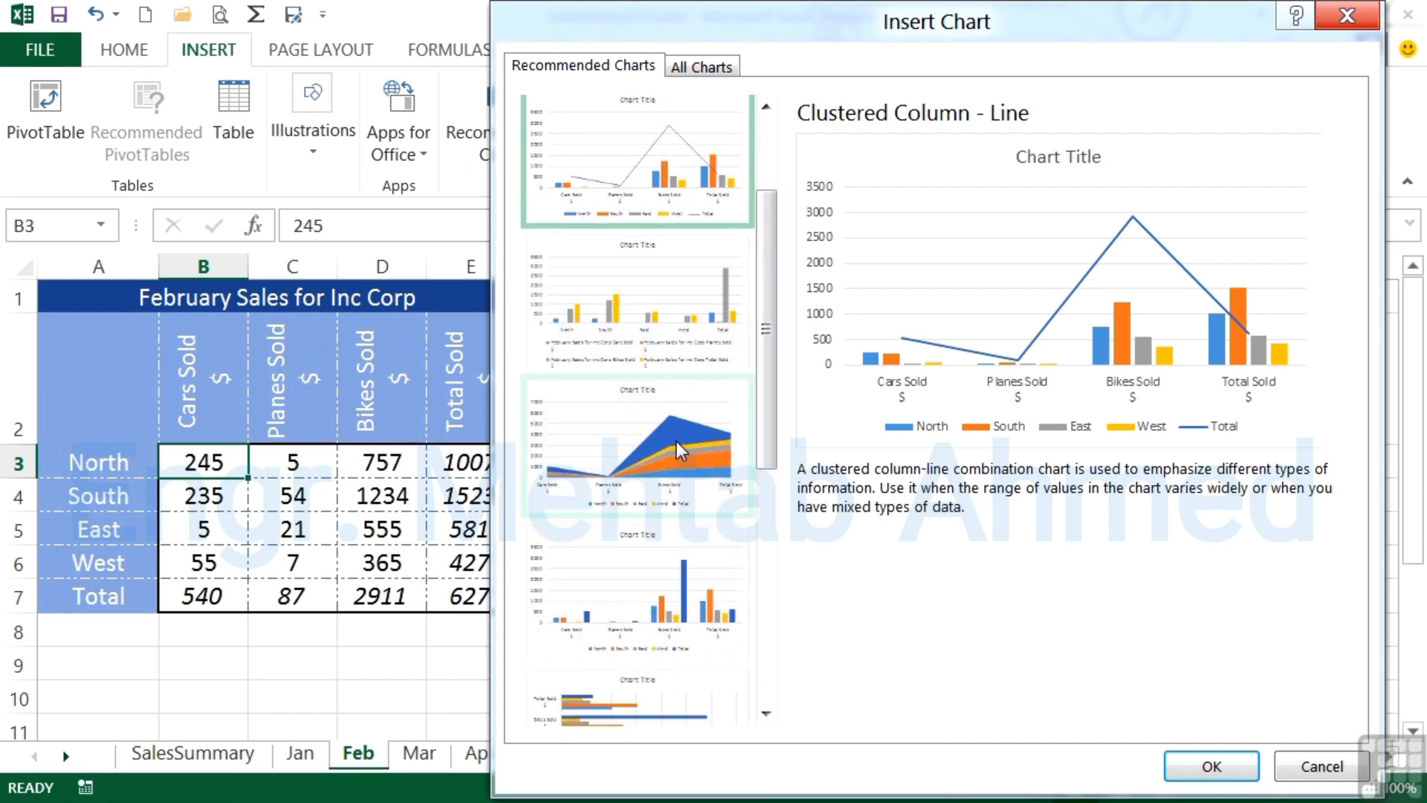
pyautogui.click(676, 442)
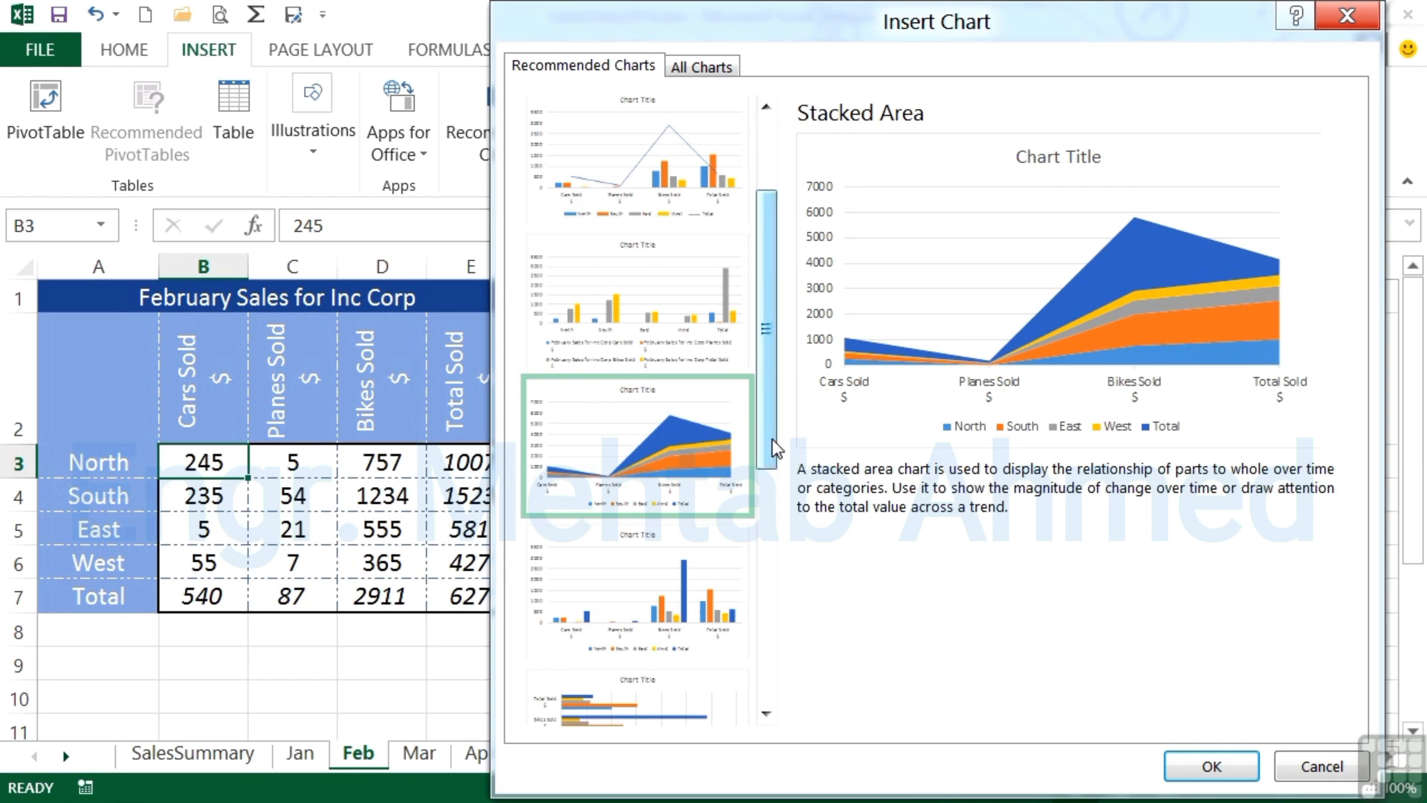
pyautogui.moveTo(766, 446); pyautogui.dragTo(766, 561)
pyautogui.click(664, 472)
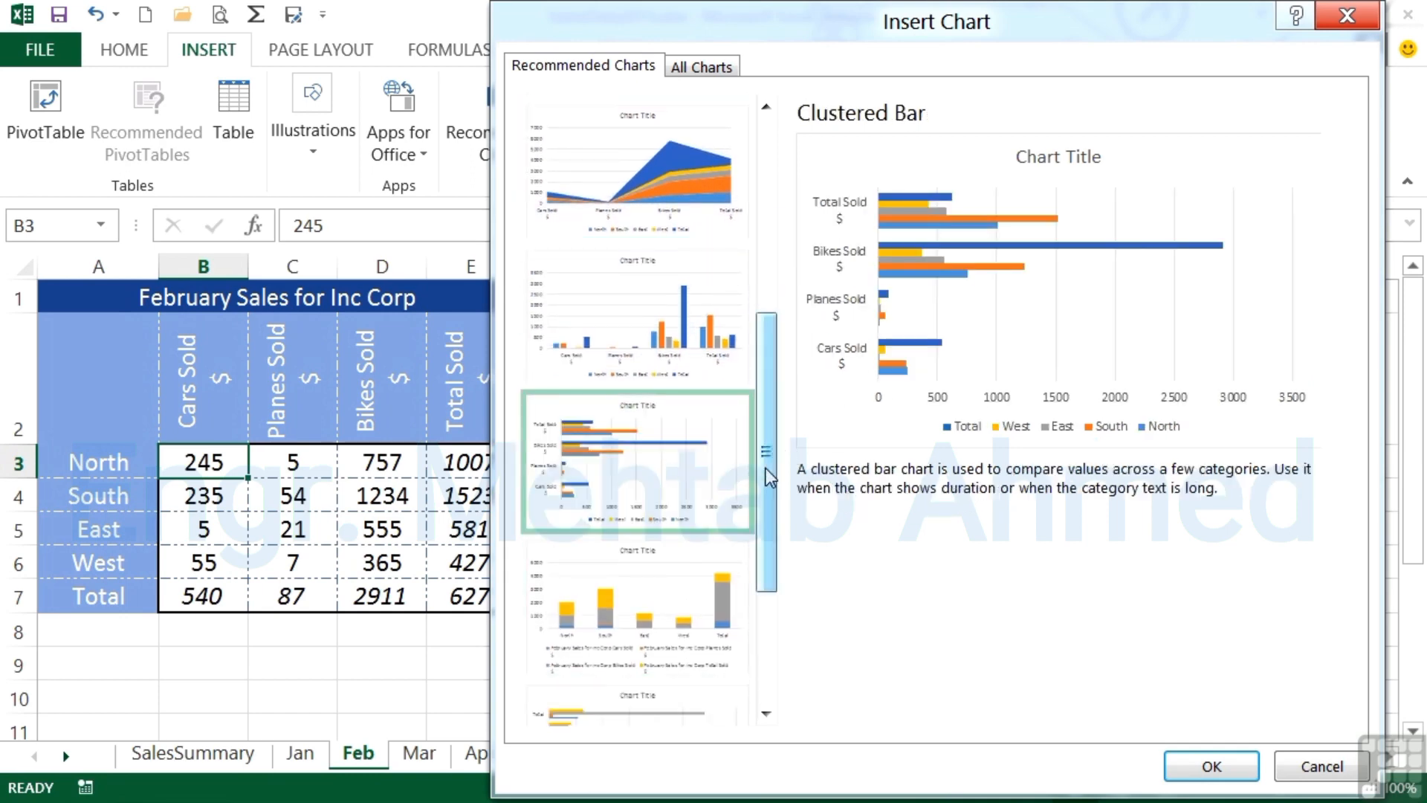
pyautogui.moveTo(765, 467); pyautogui.dragTo(751, 636)
pyautogui.click(669, 658)
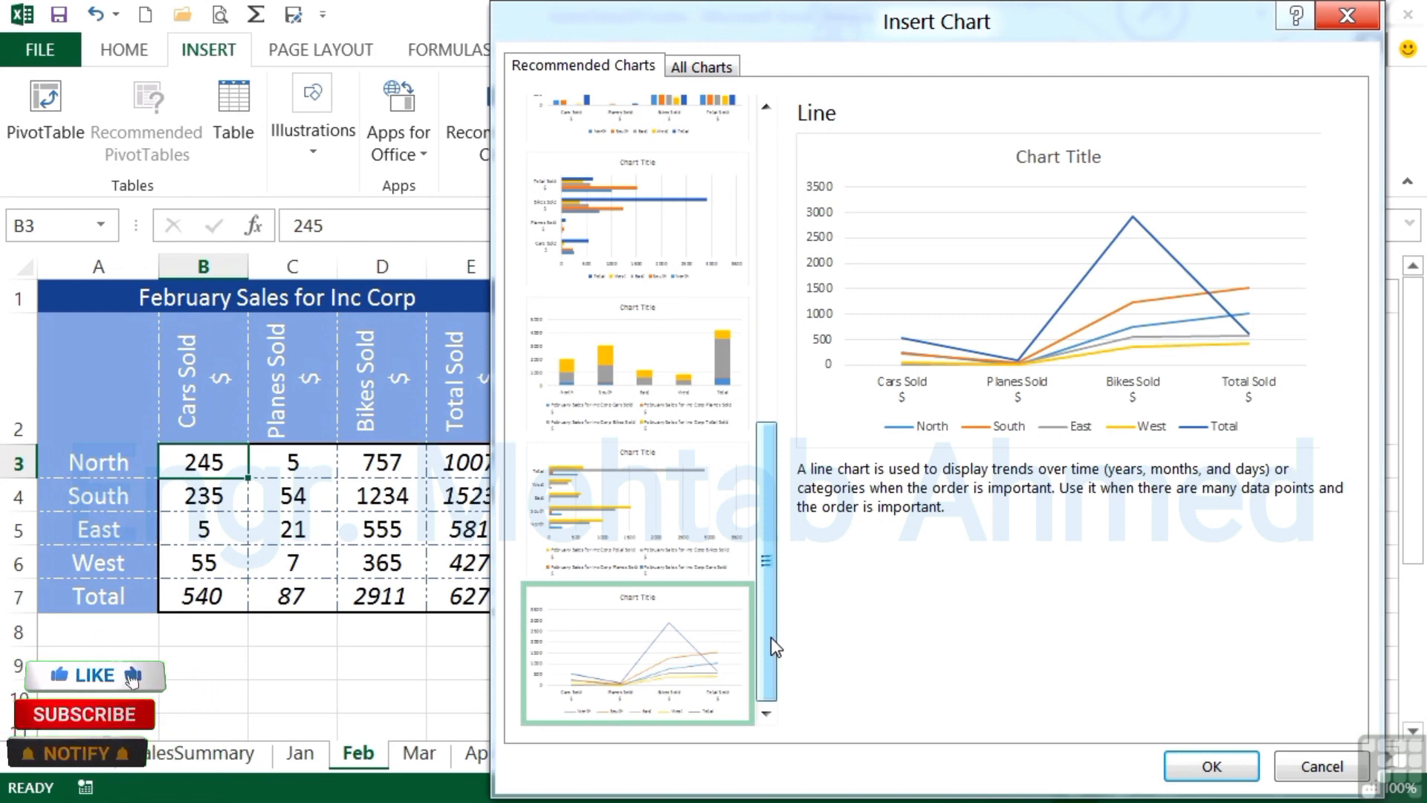
pyautogui.moveTo(770, 637); pyautogui.dragTo(788, 297)
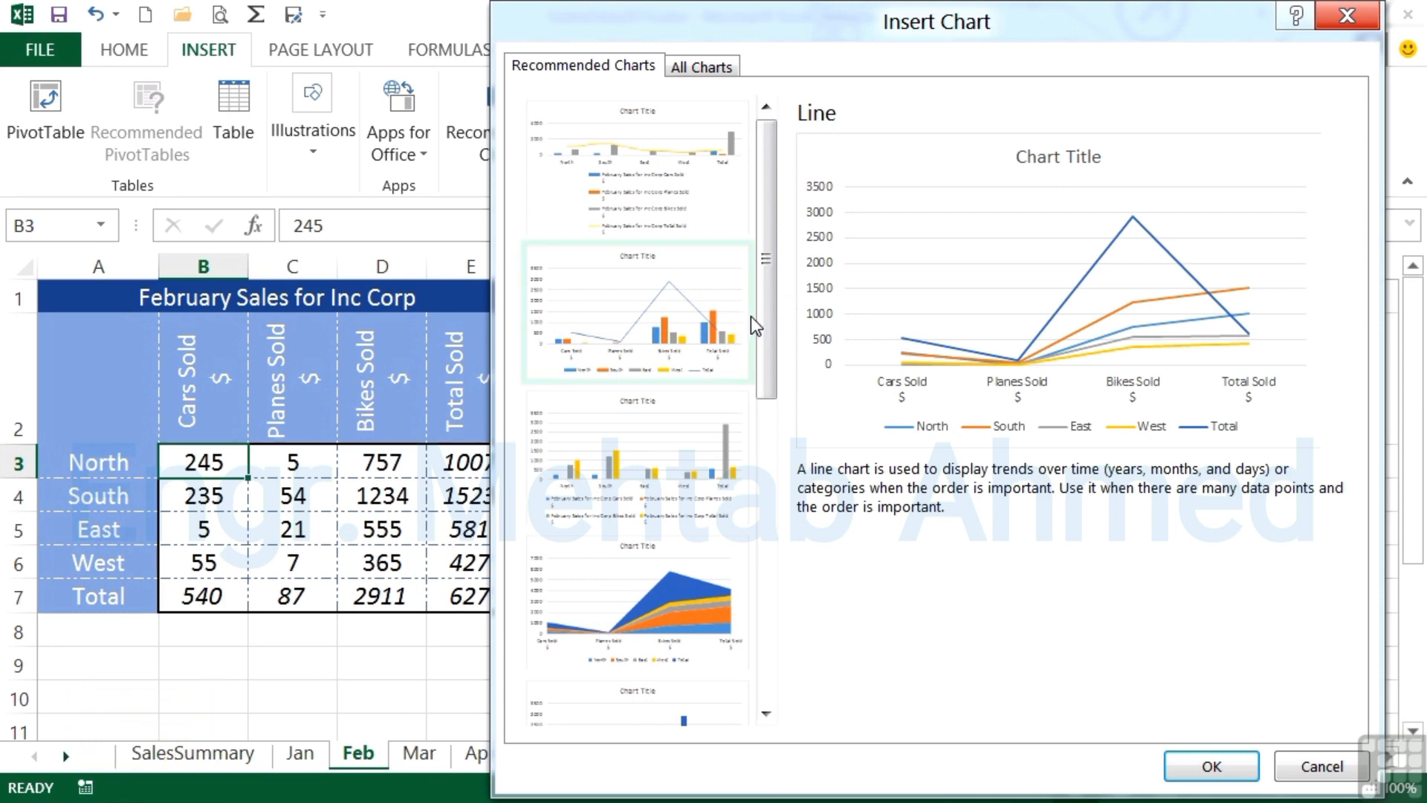
pyautogui.click(1309, 766)
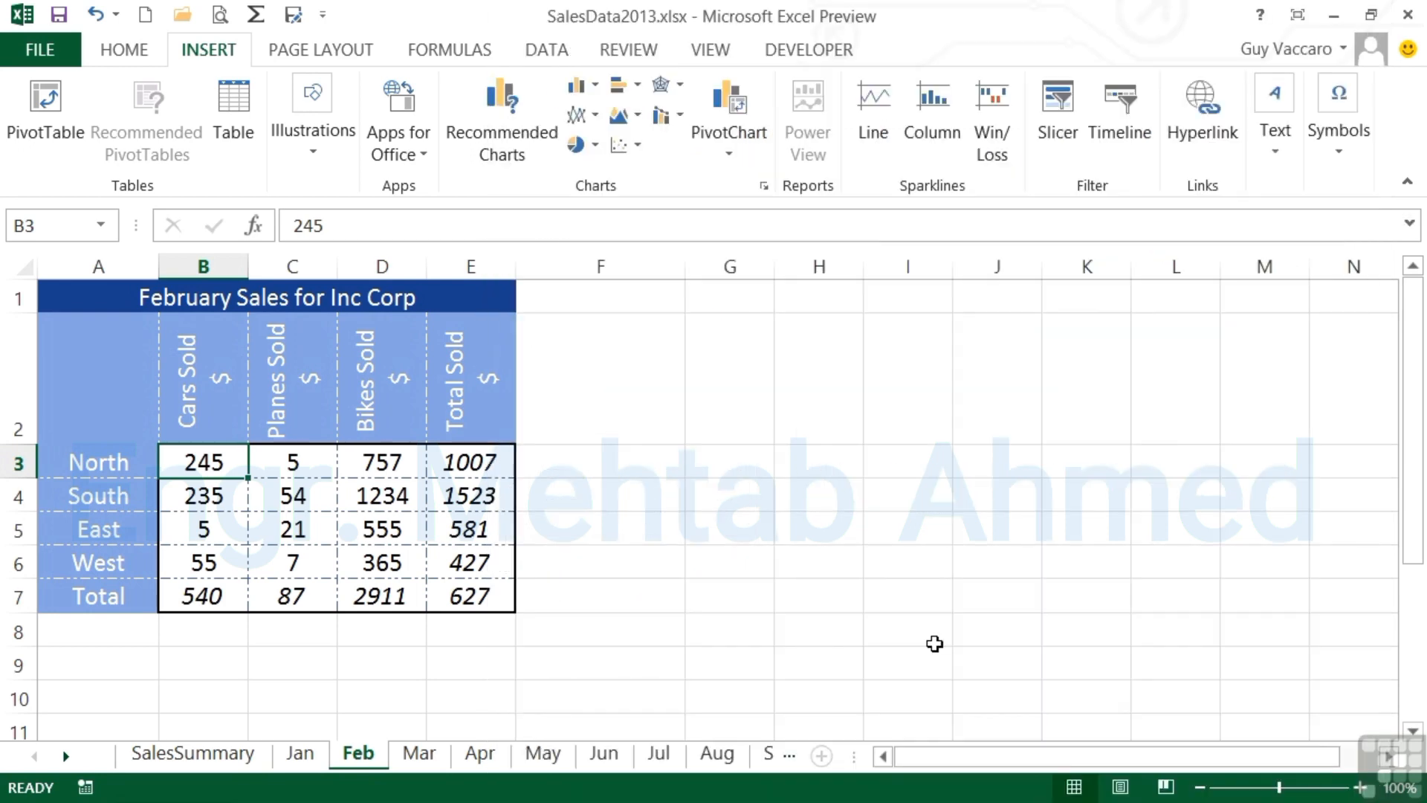
# Insert a recommended Clustered Column chart of February range A2:D6 with the products as categories, and move it beside the table.
pyautogui.moveTo(404, 563); pyautogui.dragTo(115, 377)
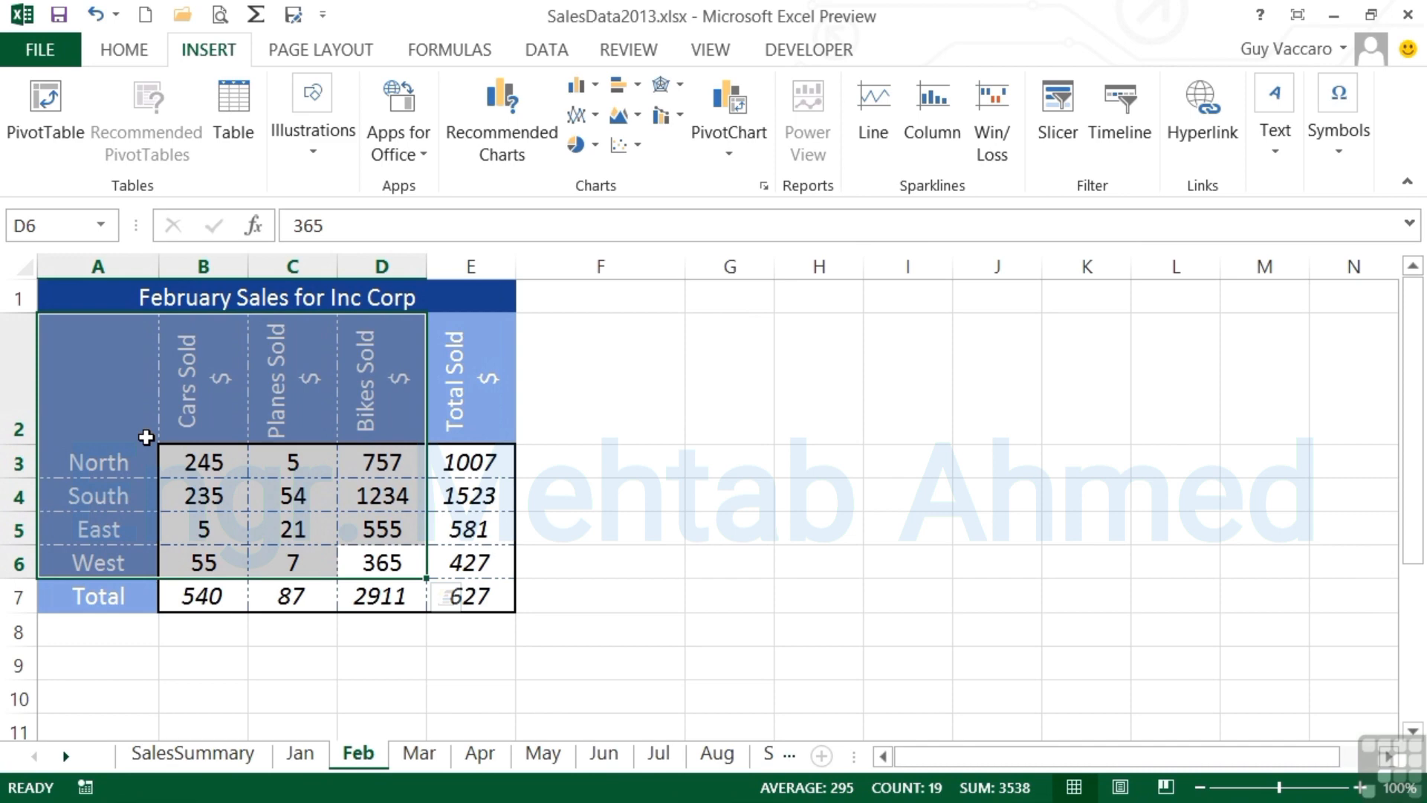
pyautogui.click(480, 139)
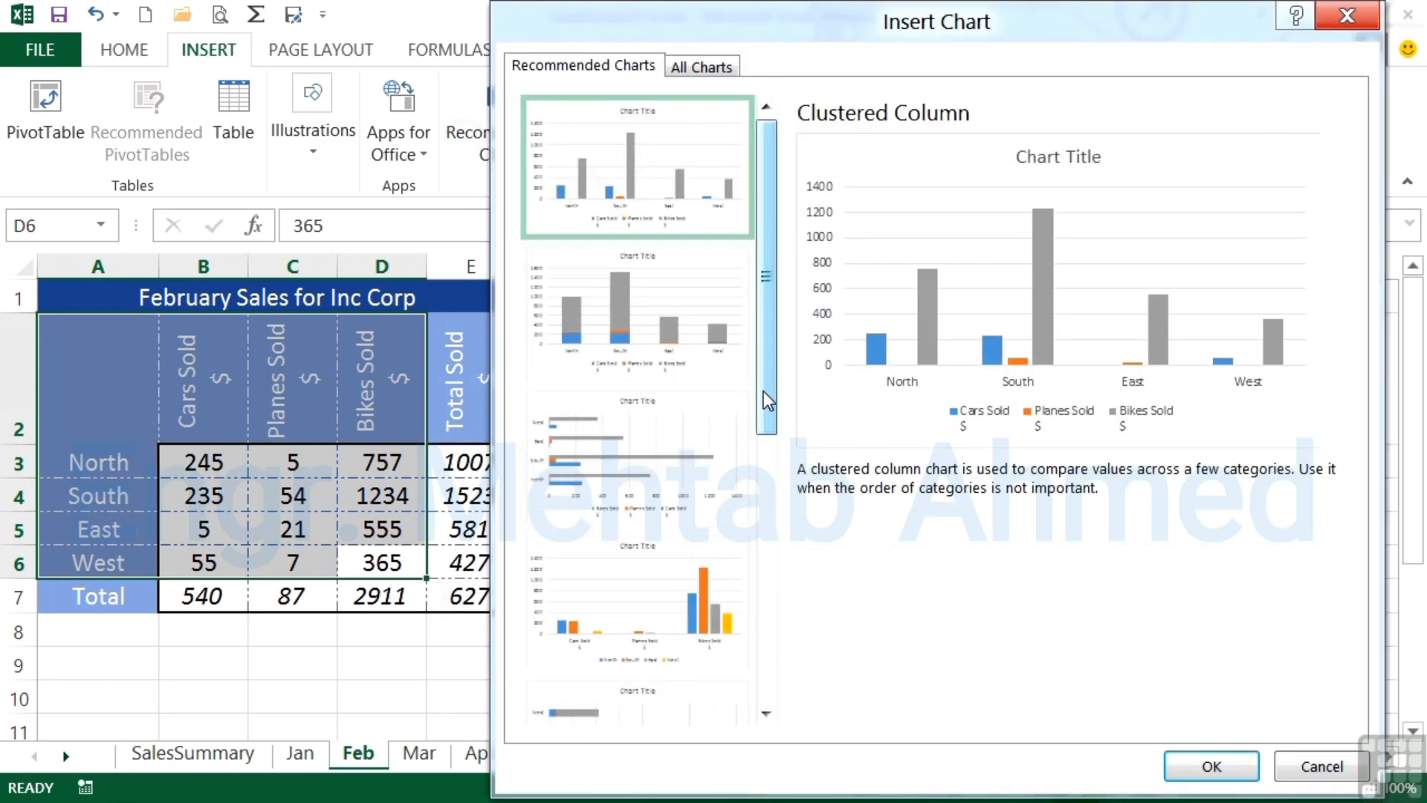
pyautogui.moveTo(773, 385); pyautogui.dragTo(748, 431)
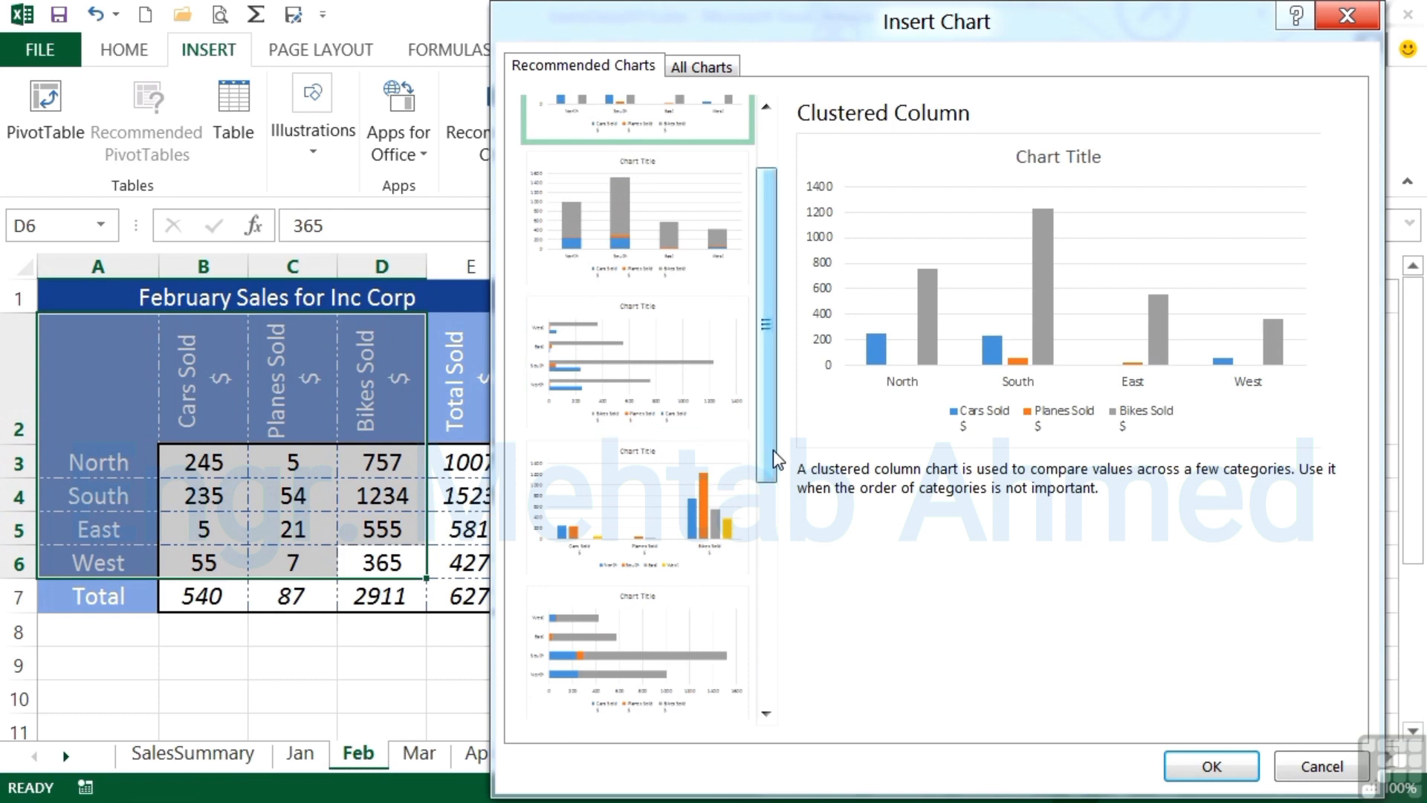
pyautogui.click(693, 525)
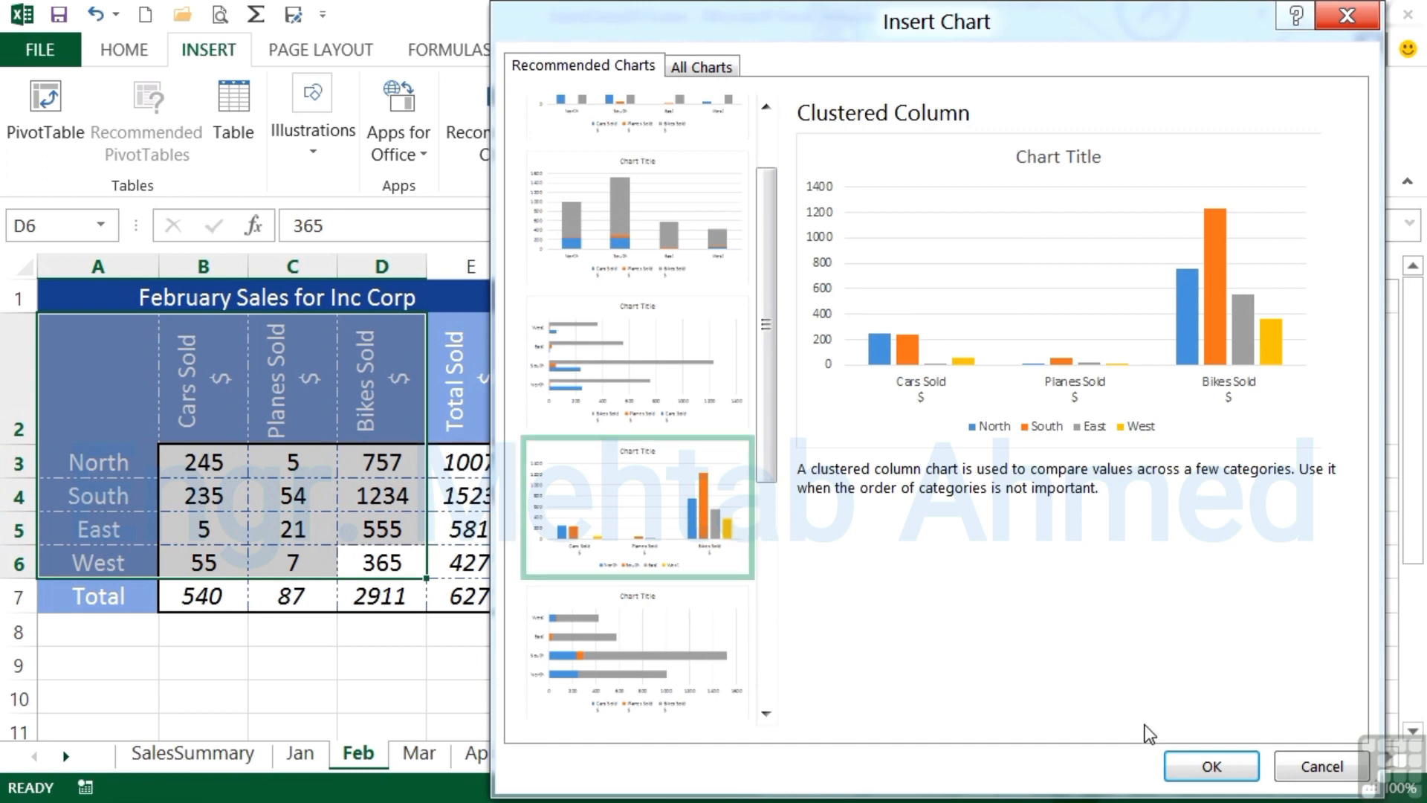
pyautogui.click(1203, 768)
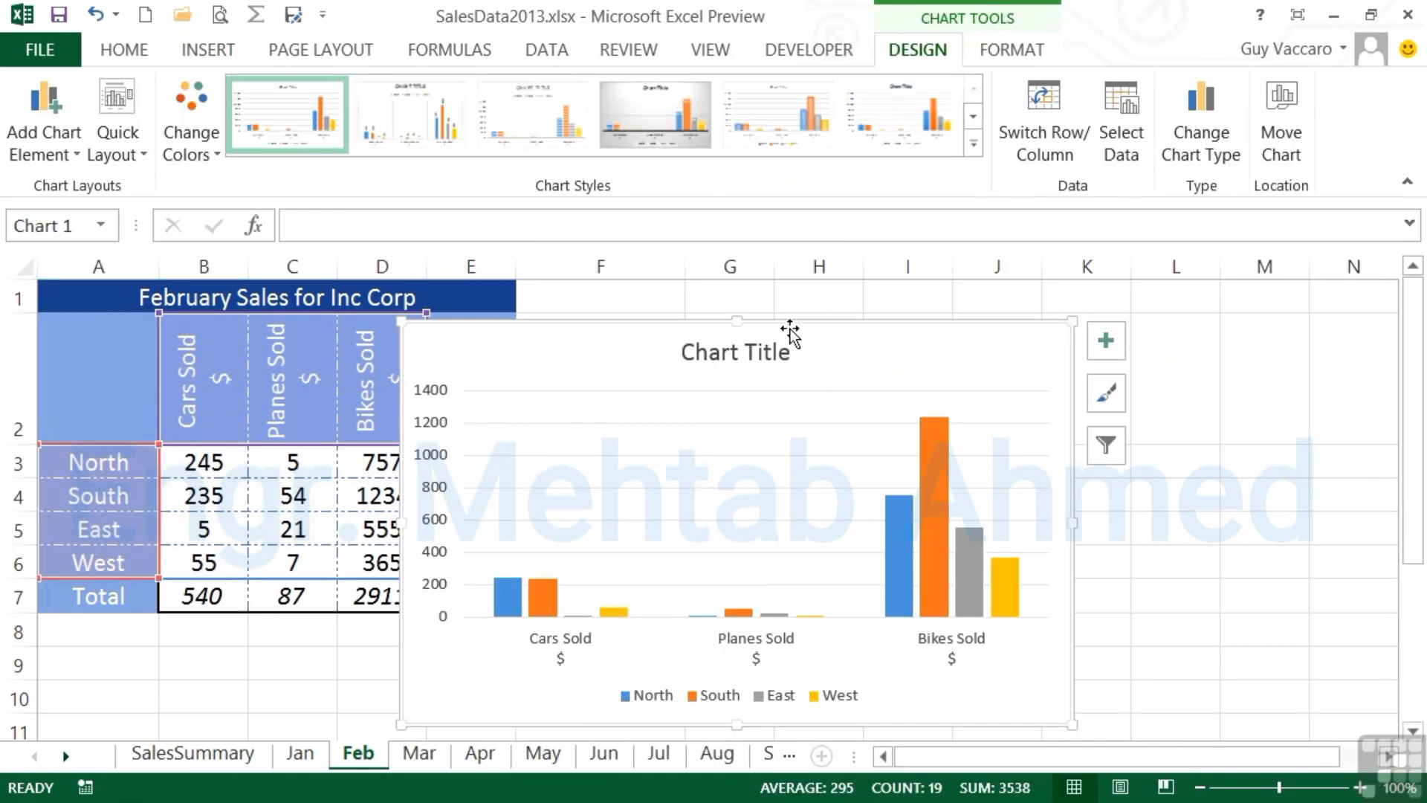
pyautogui.moveTo(790, 331)
pyautogui.mouseDown()
pyautogui.moveTo(920, 331)
pyautogui.moveTo(1020, 296)
pyautogui.moveTo(978, 303)
pyautogui.mouseUp()
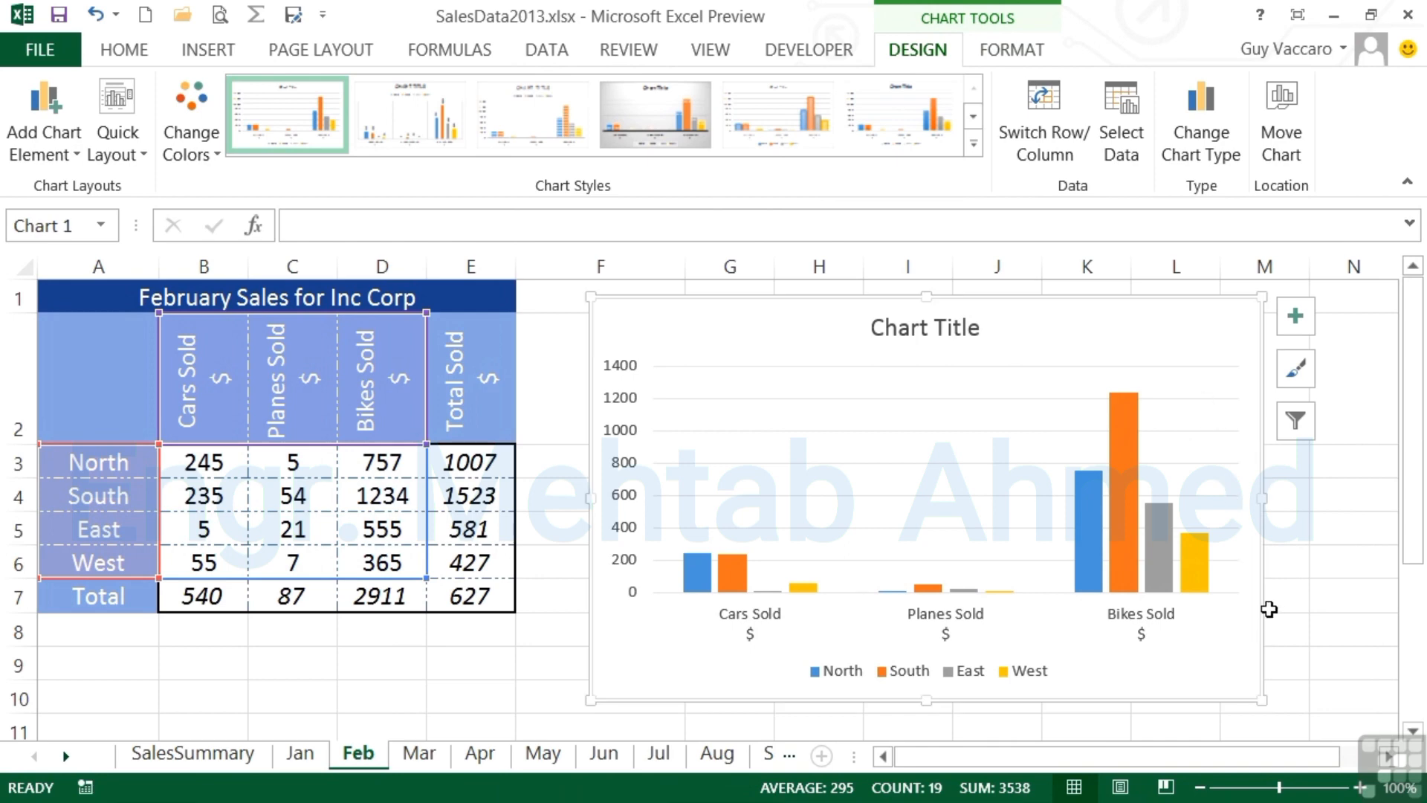